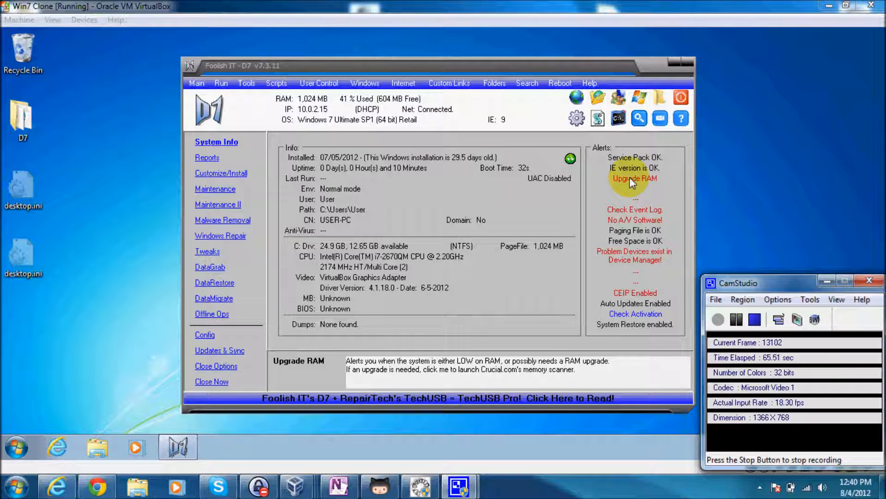
# - Launch the Crucial memory scanner from the Upgrade RAM alert and close its browser window
pyautogui.click(636, 178)
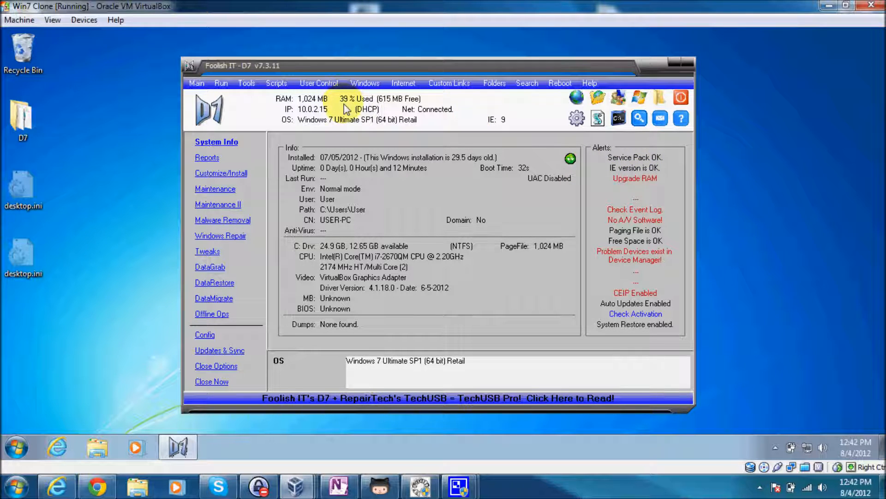
pyautogui.click(630, 178)
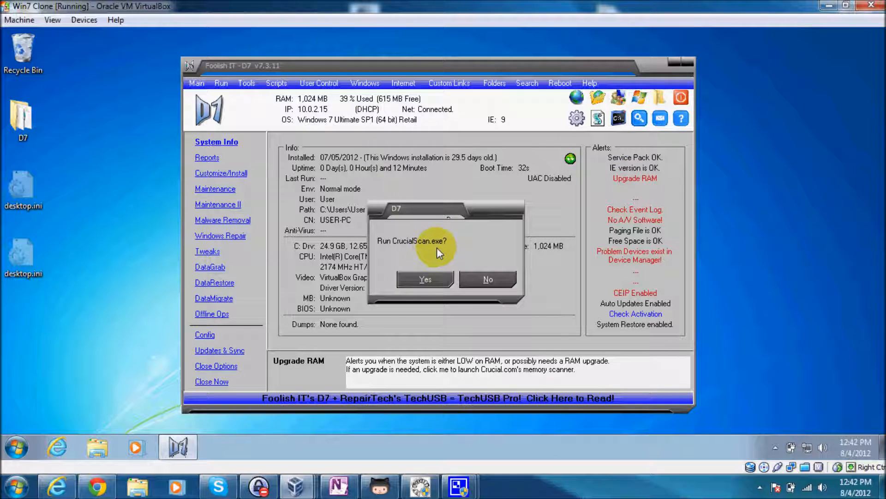
pyautogui.click(425, 278)
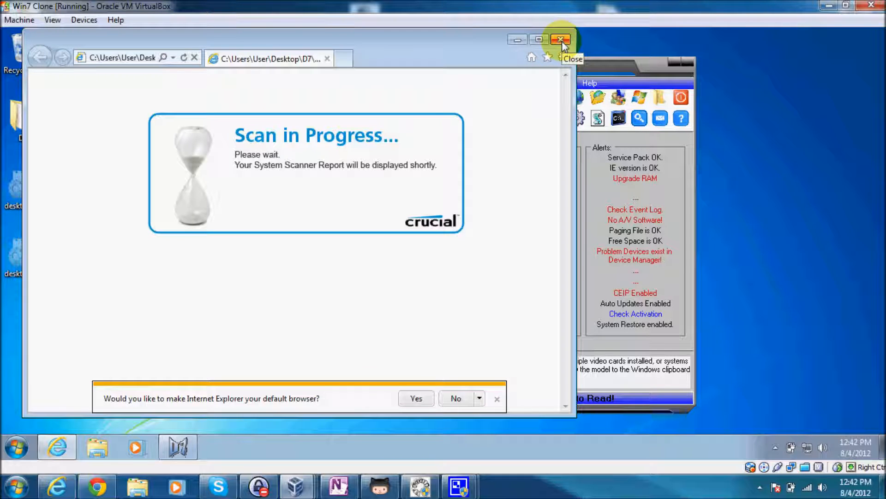
pyautogui.click(561, 41)
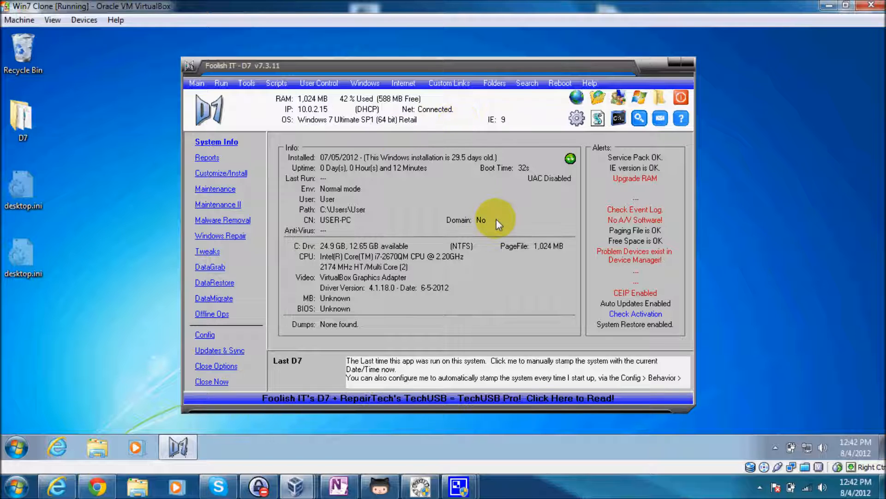
# - Open D7's configuration to review the Behavior settings and move its window aside to uncover the main window's alerts
pyautogui.click(204, 334)
pyautogui.moveTo(188, 56); pyautogui.dragTo(344, 69)
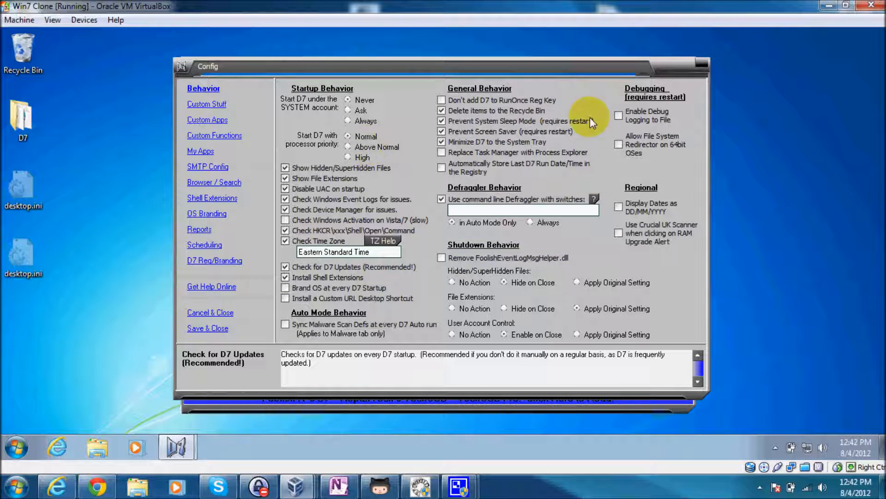
pyautogui.moveTo(480, 196)
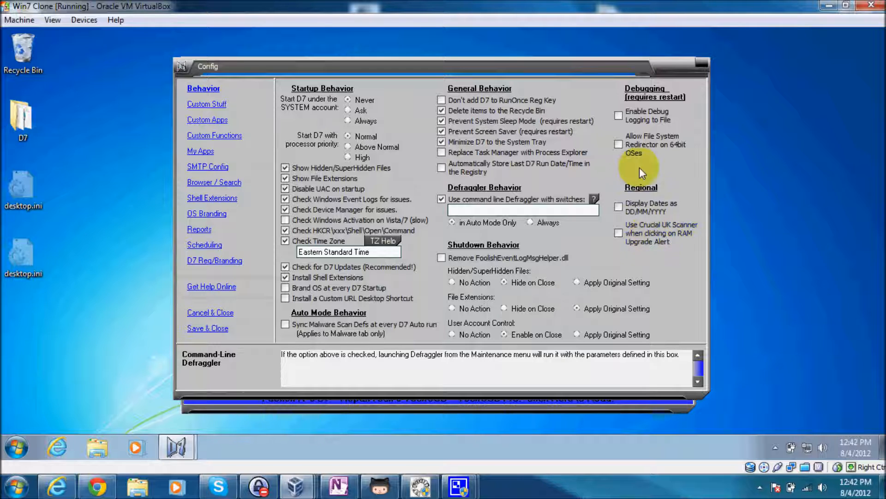
pyautogui.click(657, 241)
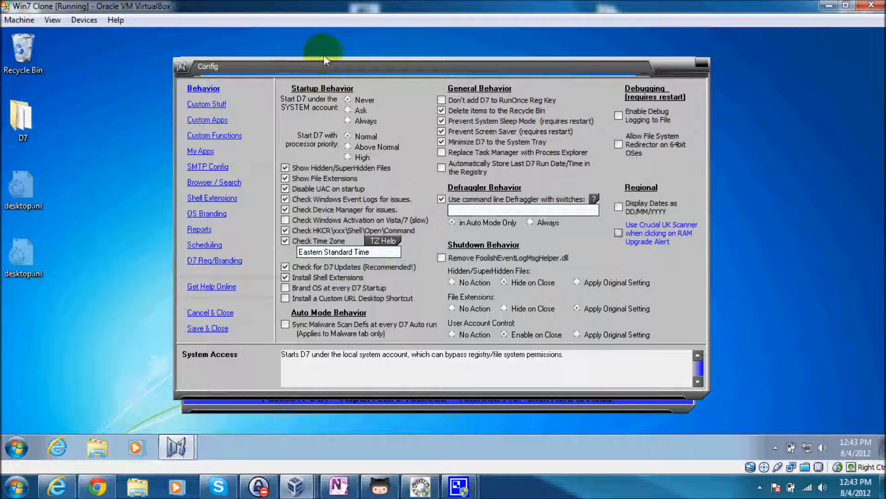
pyautogui.moveTo(329, 67)
pyautogui.mouseDown()
pyautogui.moveTo(317, 54)
pyautogui.moveTo(325, 65)
pyautogui.mouseUp()
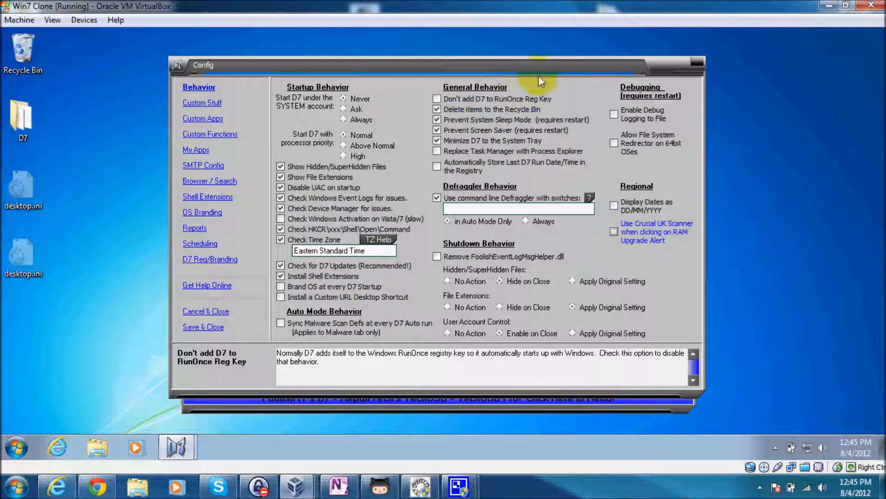
pyautogui.moveTo(571, 69); pyautogui.dragTo(442, 79)
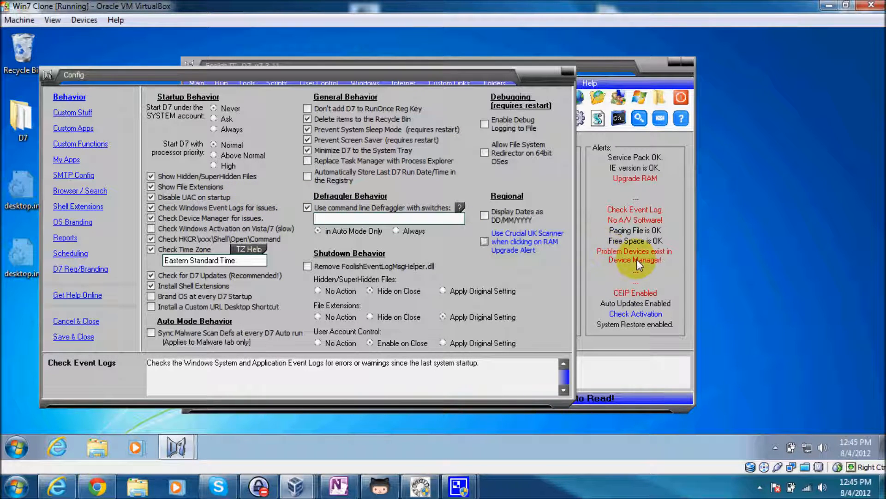
# - Inspect the Service Control Manager error through the Check Event Log alert, close the event viewer and return to the Config window
pyautogui.click(633, 210)
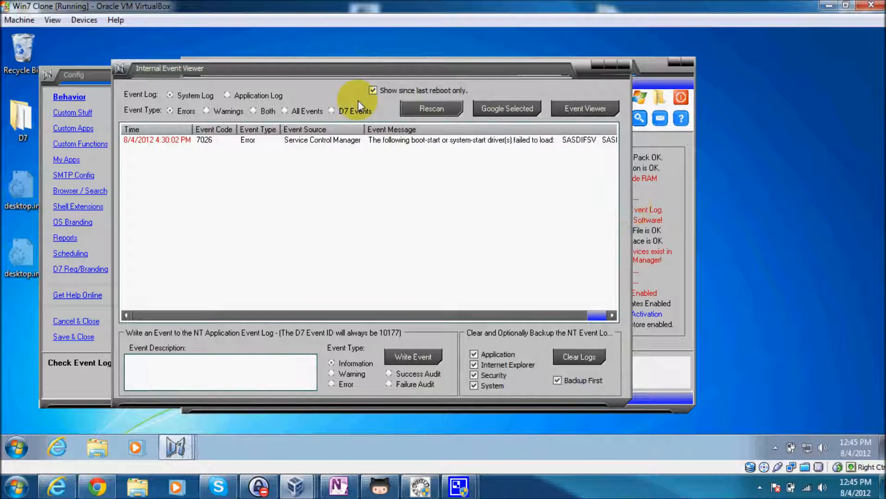
pyautogui.click(377, 144)
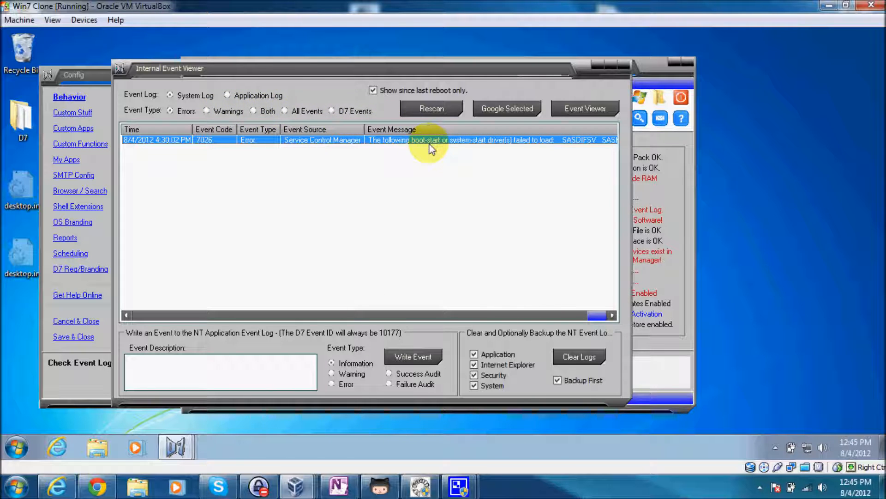
pyautogui.click(622, 64)
pyautogui.click(118, 74)
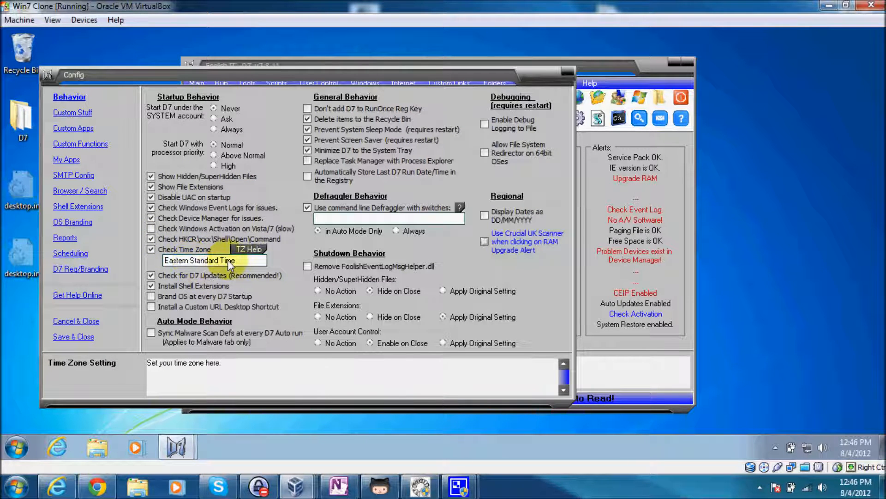
# - Review the time zone setting and examine the D7 shell extensions offered for the D7 desktop folder
pyautogui.click(251, 265)
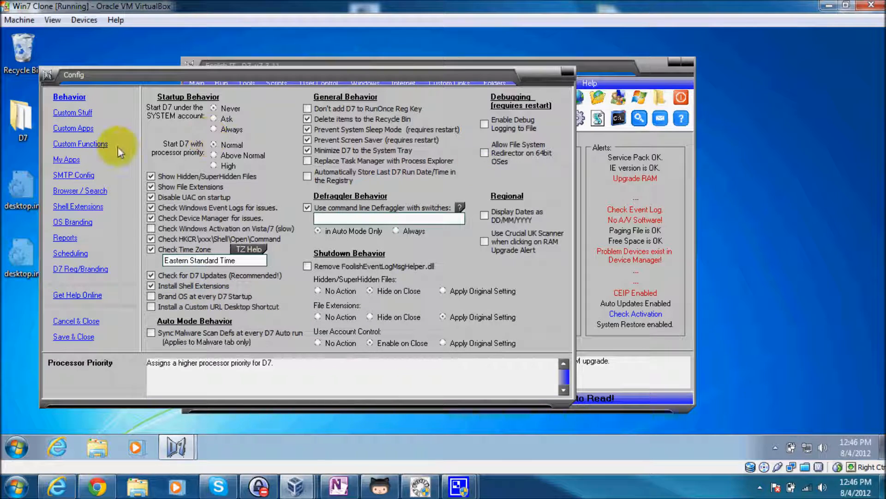
pyautogui.rightClick(15, 128)
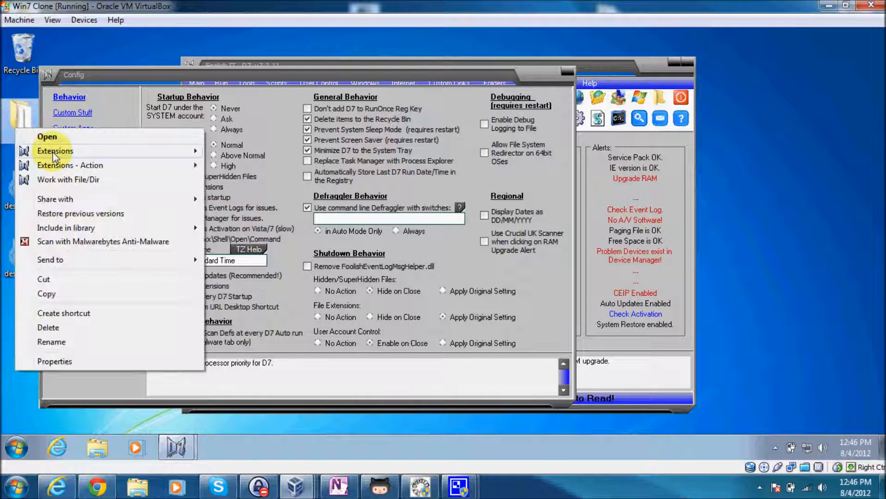
pyautogui.moveTo(126, 167)
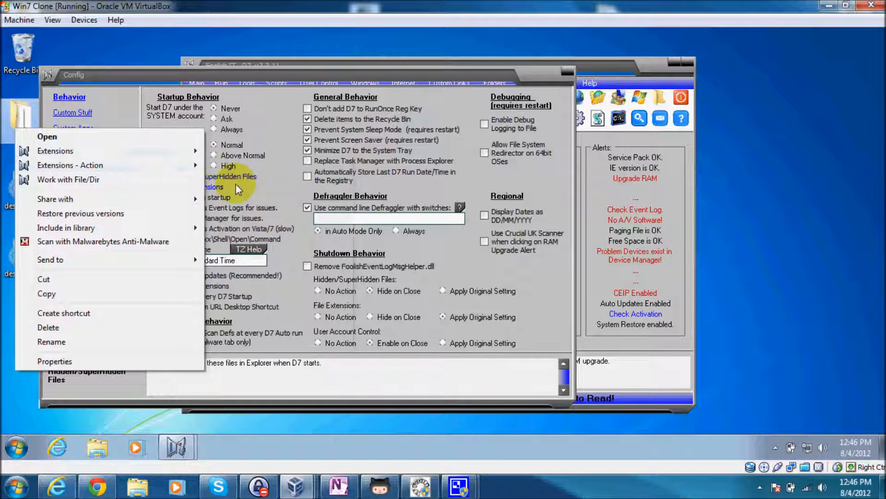
pyautogui.moveTo(159, 153)
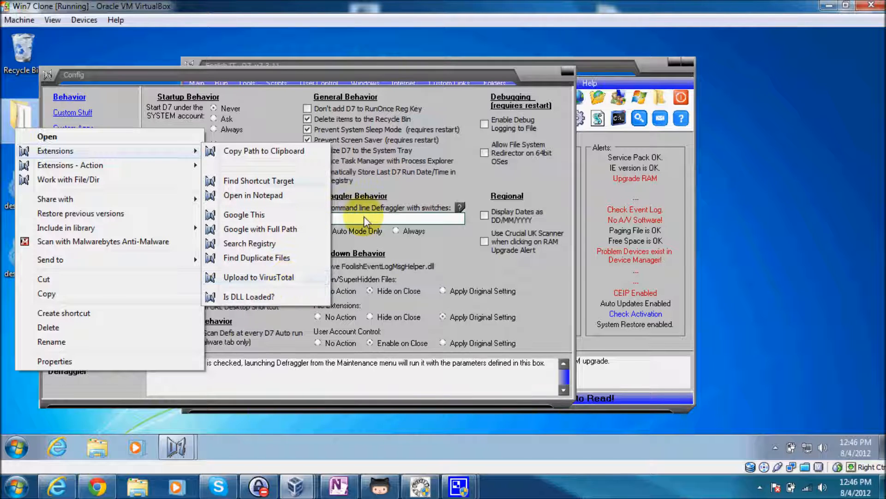
pyautogui.click(404, 73)
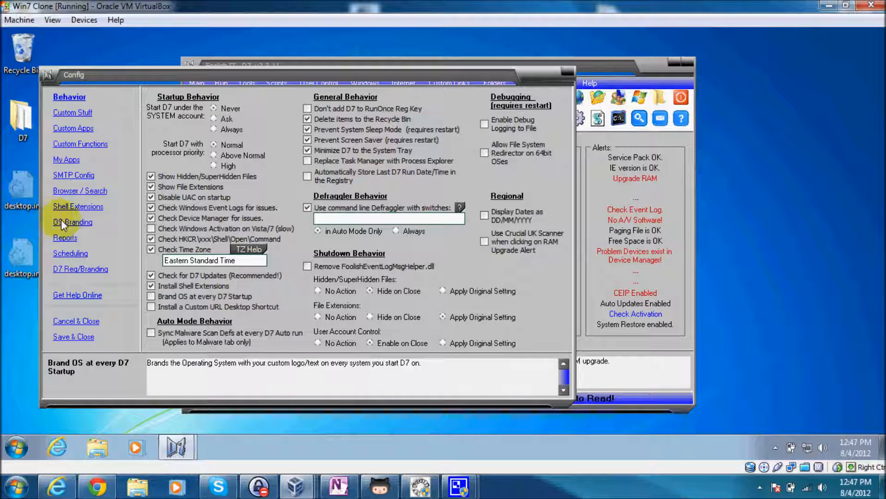
# - Review the Common Info and Vista/7/8 Specific pages of OS Branding, close the dialog and return to the Behavior settings
pyautogui.click(74, 221)
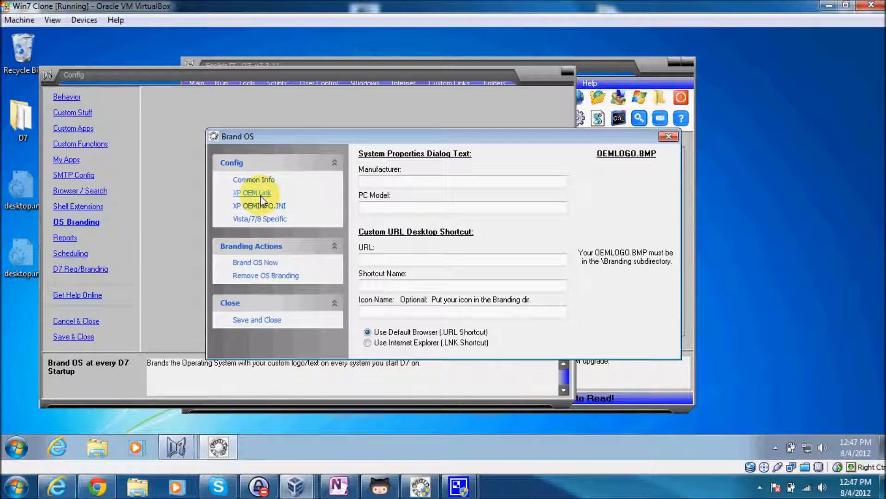
pyautogui.click(265, 218)
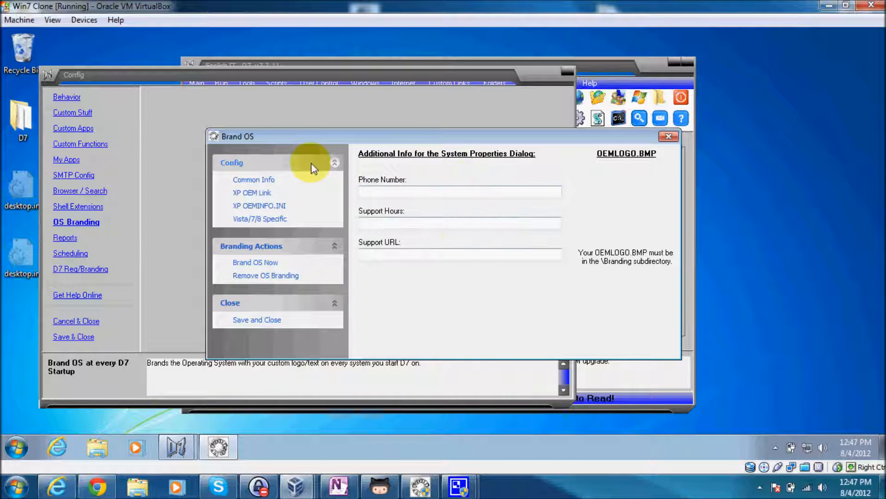
pyautogui.click(265, 183)
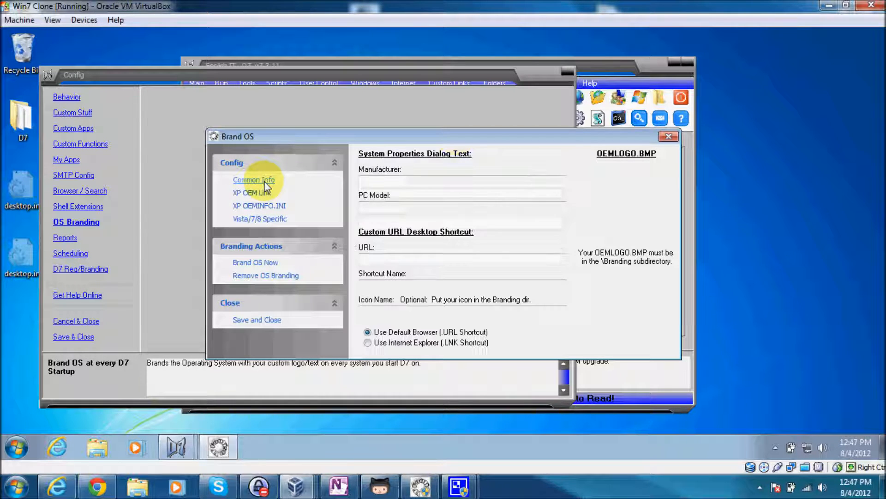
pyautogui.click(676, 134)
pyautogui.click(67, 97)
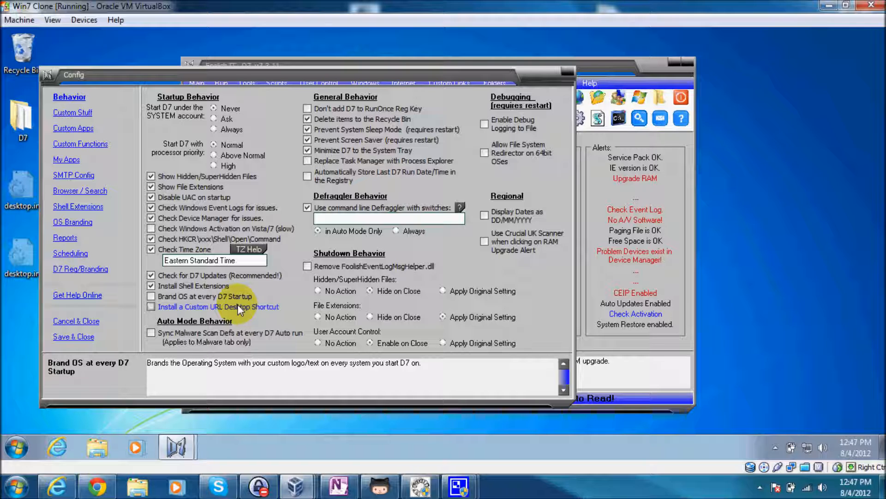
# - Check the custom URL desktop shortcut fields in OS Branding, save and close the dialog, and return to the Behavior settings
pyautogui.moveTo(236, 307)
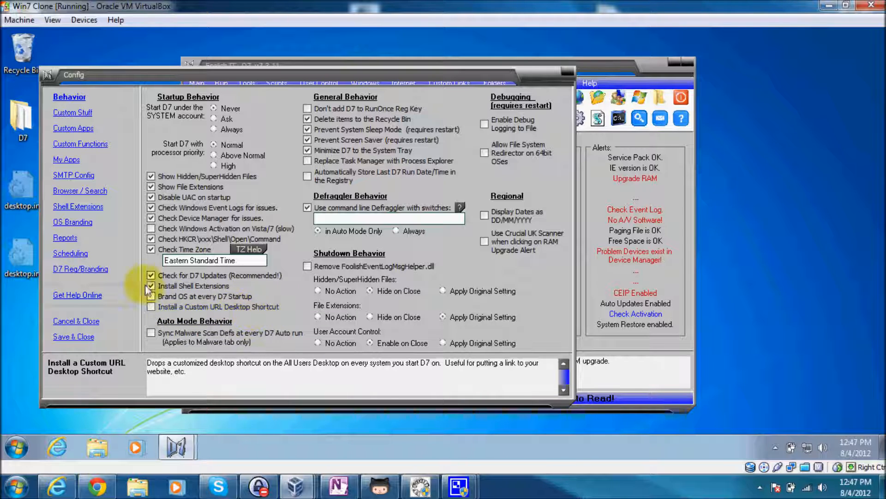
pyautogui.click(81, 223)
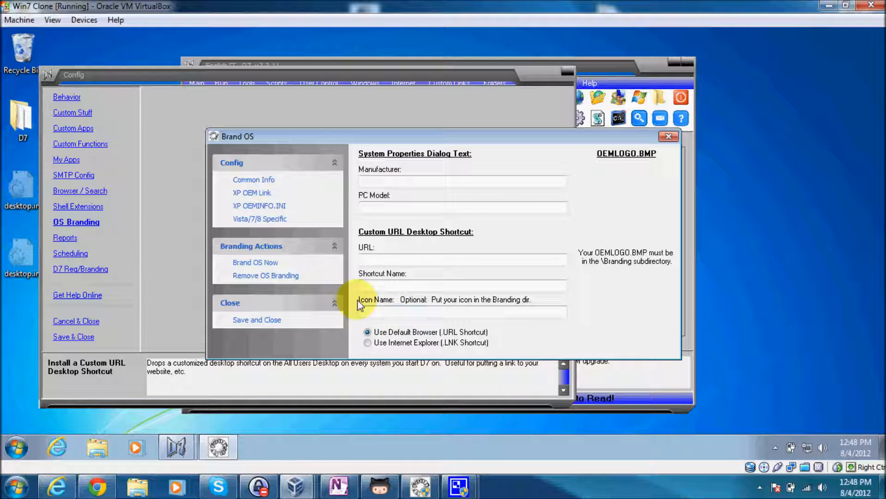
pyautogui.click(246, 322)
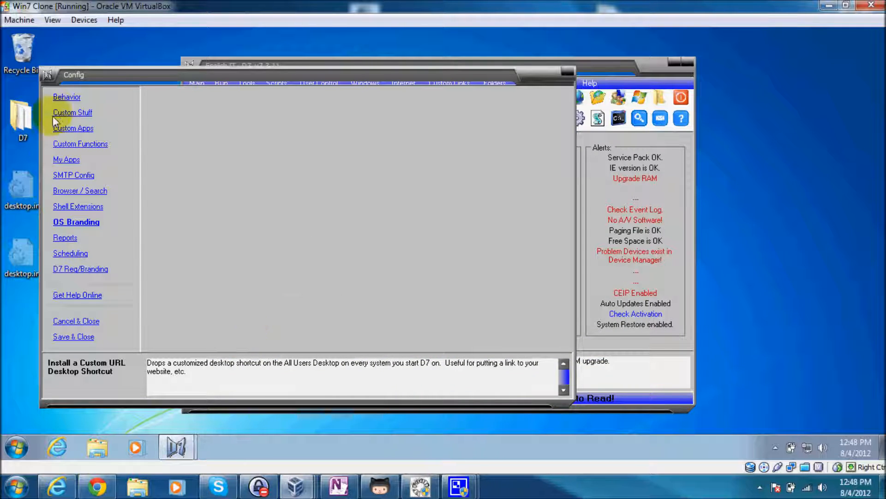
pyautogui.click(64, 98)
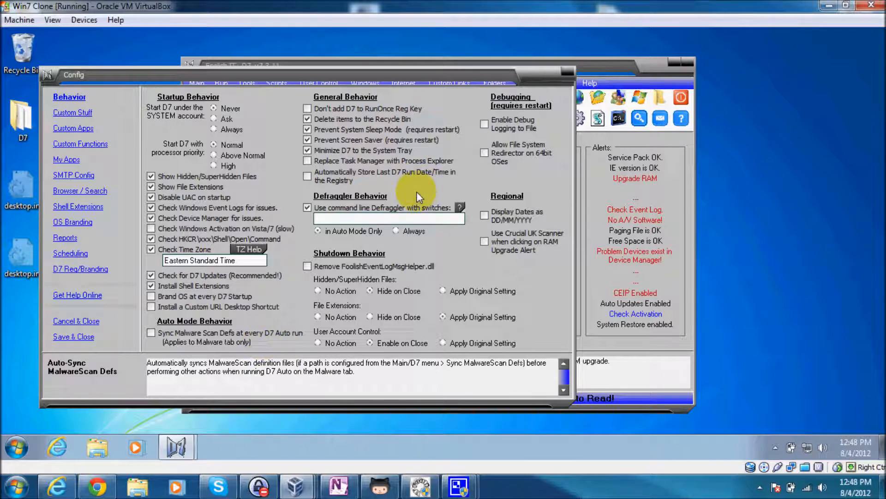
# - Download and run Process Explorer from D7's main window, and close it
pyautogui.moveTo(414, 75); pyautogui.dragTo(431, 70)
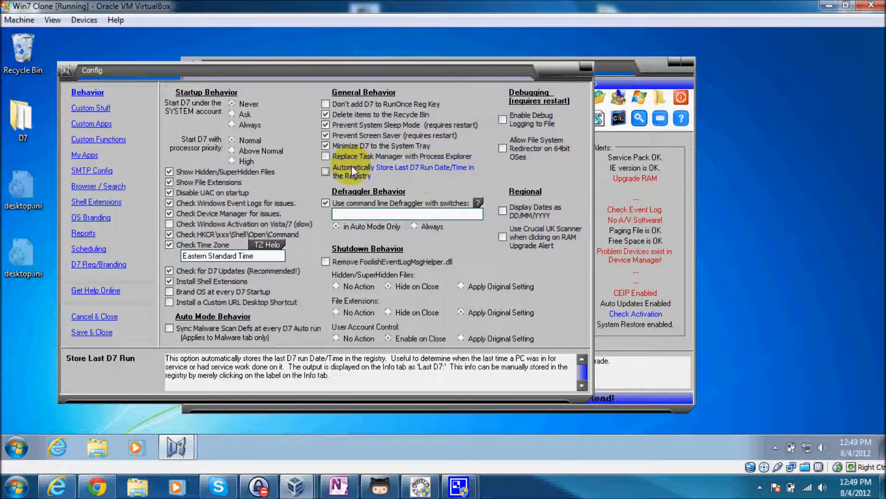
pyautogui.click(613, 63)
pyautogui.click(248, 81)
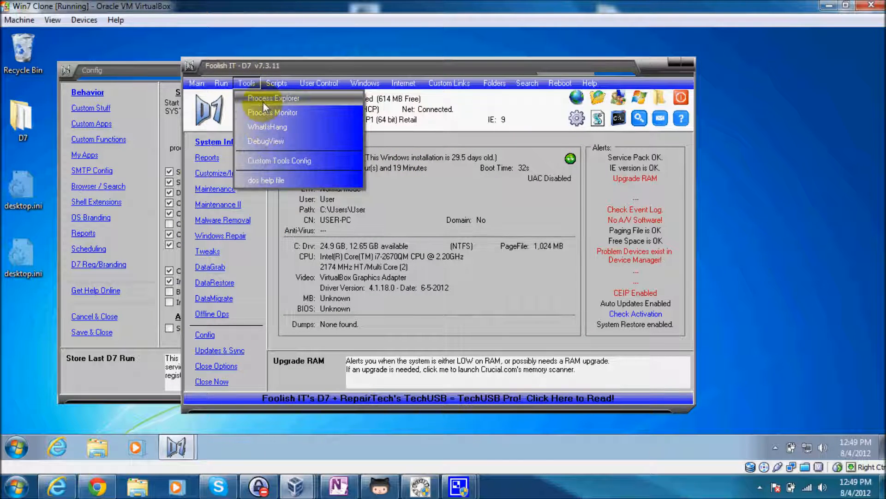
pyautogui.click(263, 103)
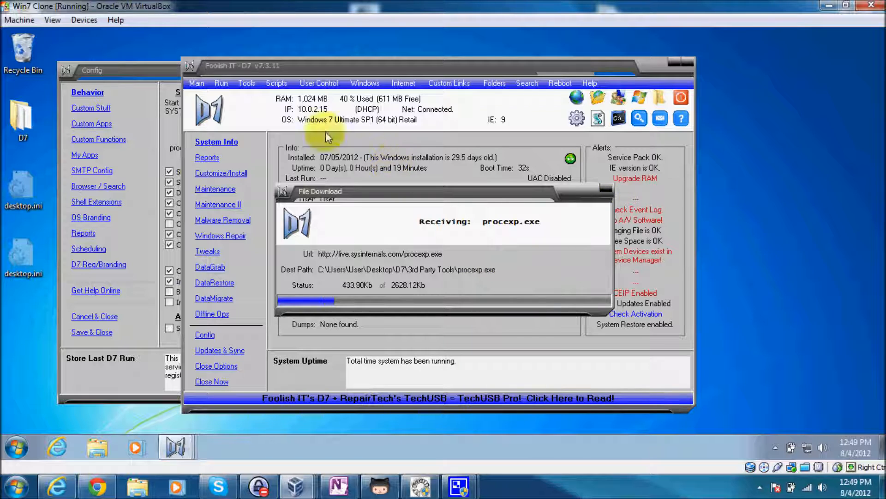
pyautogui.click(153, 66)
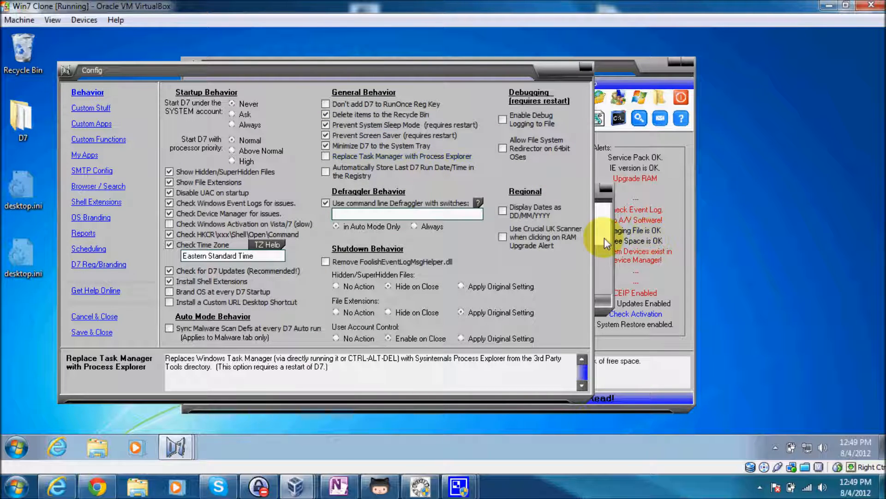
pyautogui.click(605, 256)
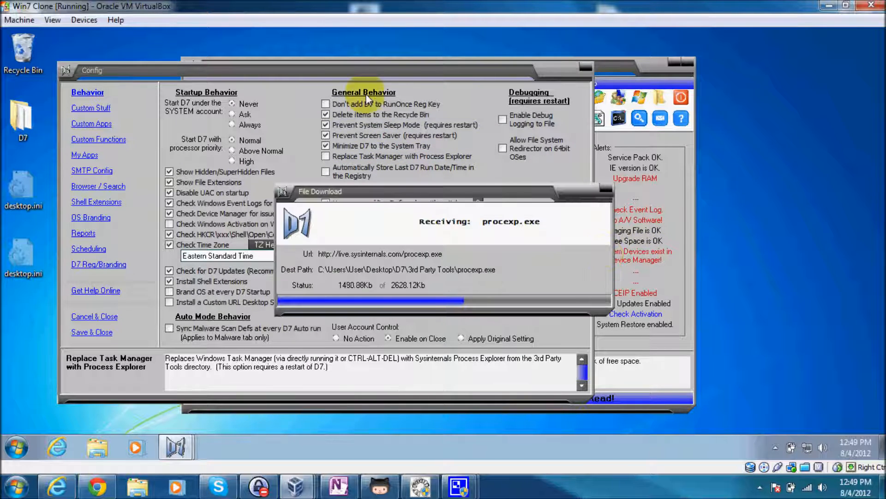
pyautogui.click(326, 75)
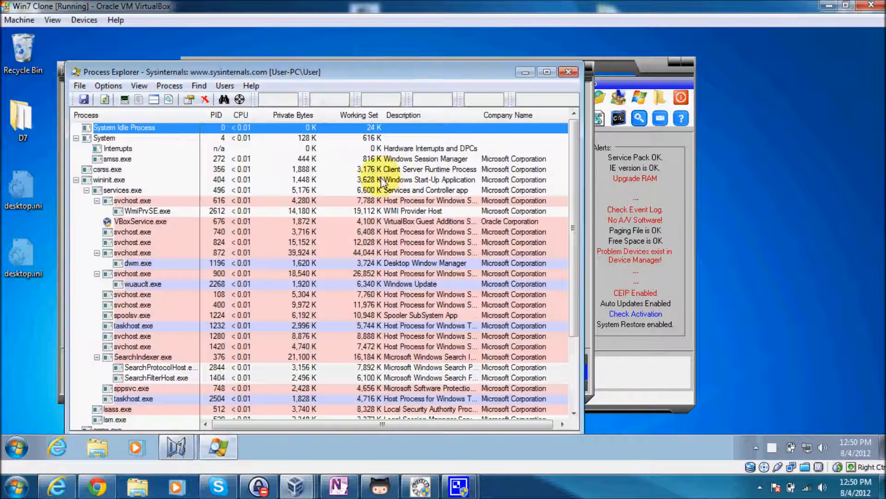
pyautogui.click(567, 72)
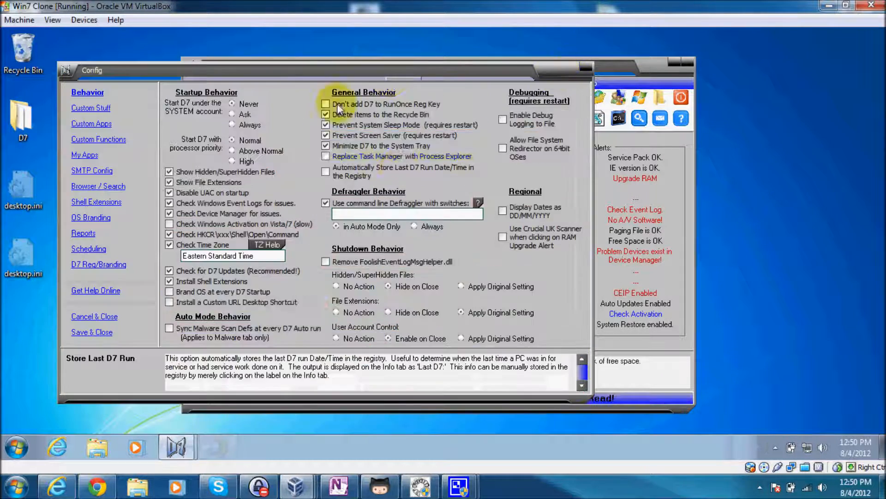
# - Read the descriptions of the Task Manager replacement and last D7 run storage options, and bring the main D7 window forward
pyautogui.moveTo(409, 158)
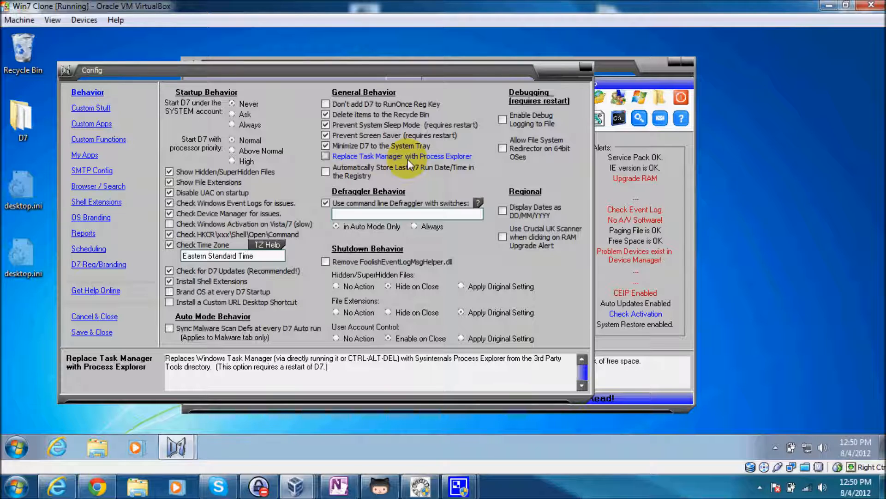
pyautogui.moveTo(393, 174)
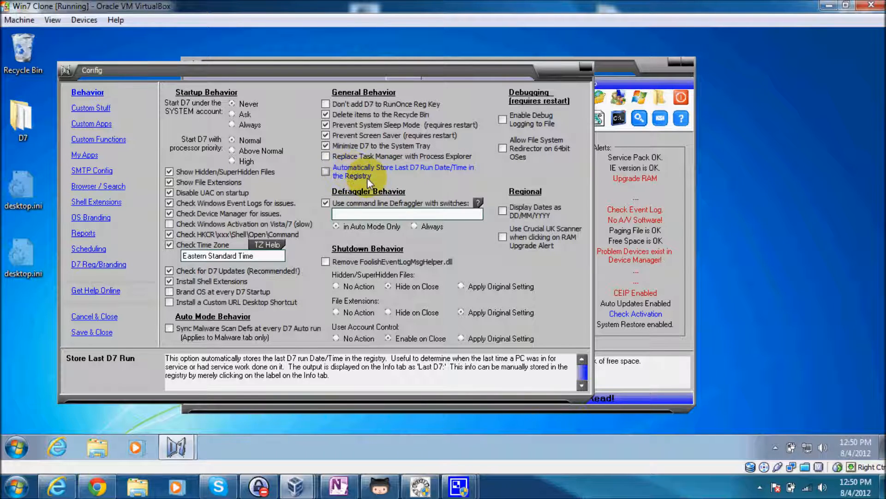
pyautogui.click(605, 66)
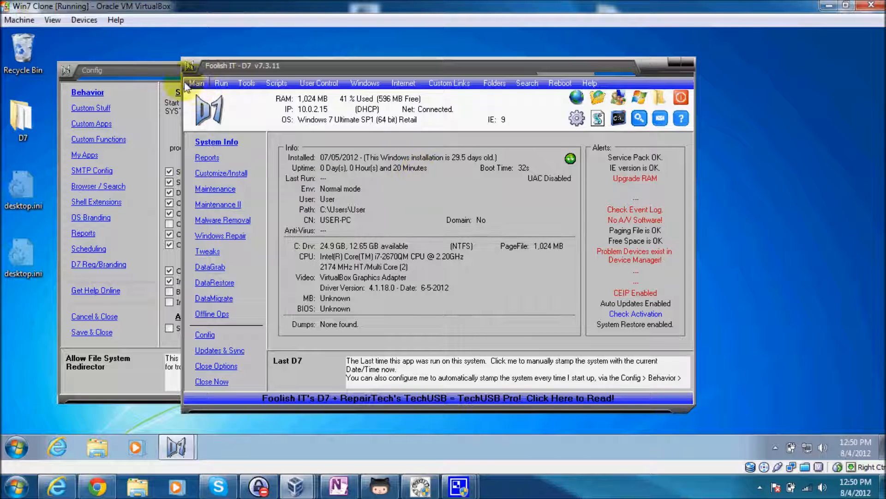
# - Read the command-line Defraggler option, select Piriform Defraggler among the Maintenance custom apps, and return to the Behavior settings
pyautogui.click(146, 74)
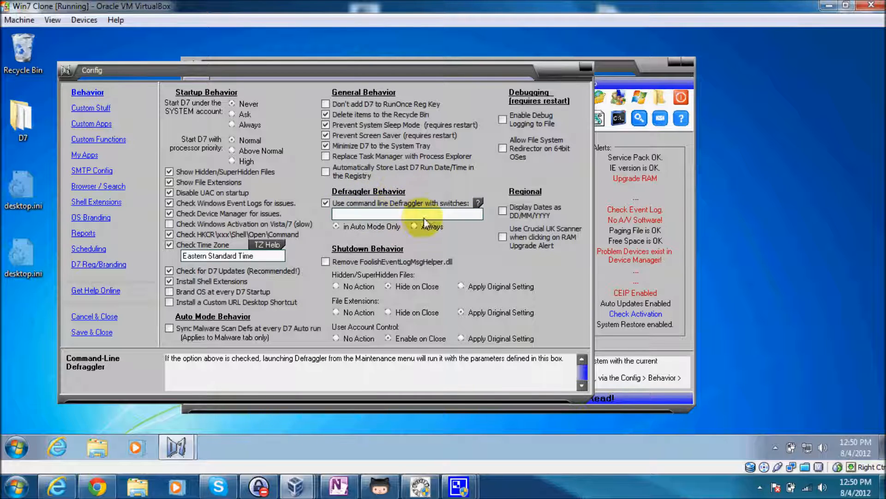
pyautogui.click(618, 57)
pyautogui.click(518, 66)
pyautogui.click(585, 64)
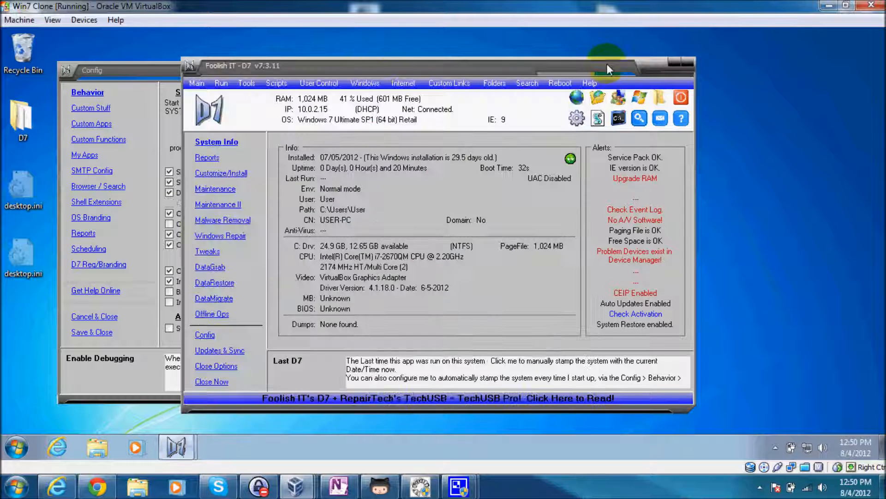
pyautogui.click(216, 187)
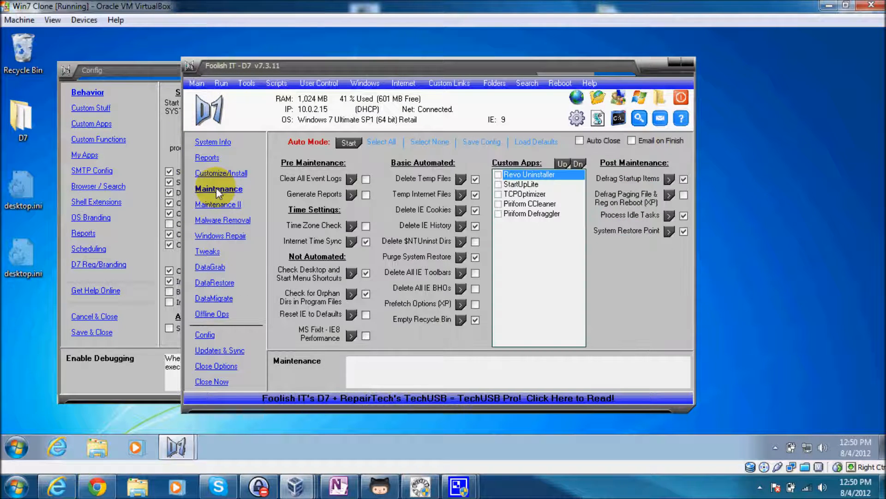
pyautogui.click(527, 213)
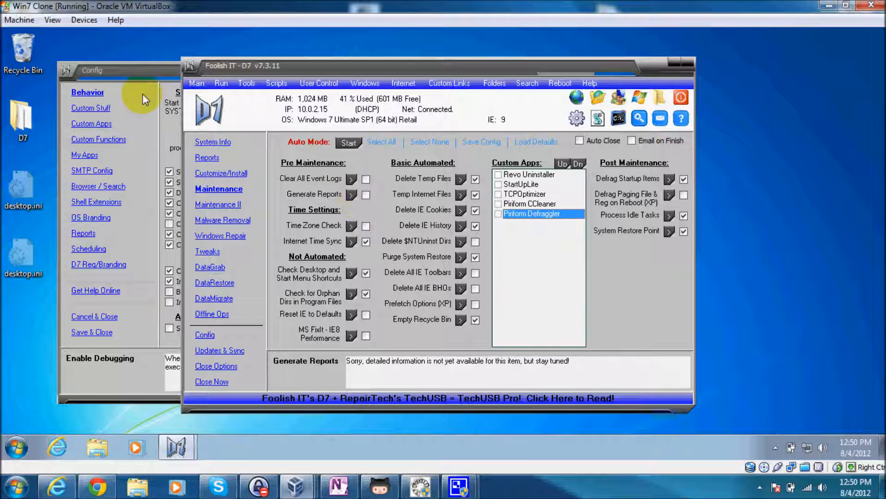
pyautogui.click(134, 70)
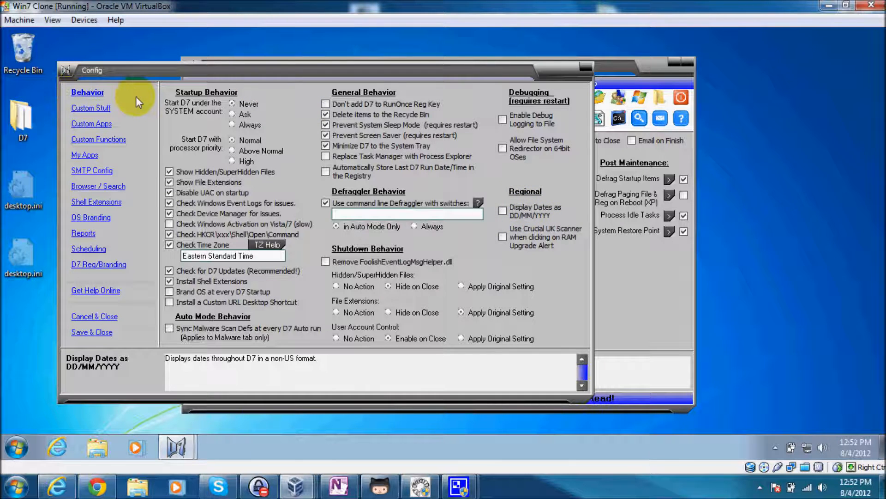
# - Open the Custom Stuff settings, look up the WSUS Server update command in D7's Internet commands, and return to the Config window
pyautogui.click(90, 108)
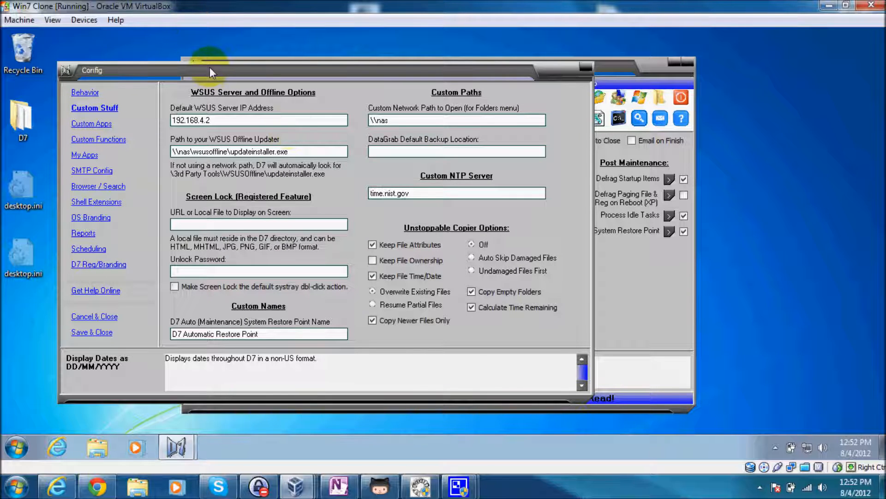
pyautogui.moveTo(257, 58); pyautogui.dragTo(324, 65)
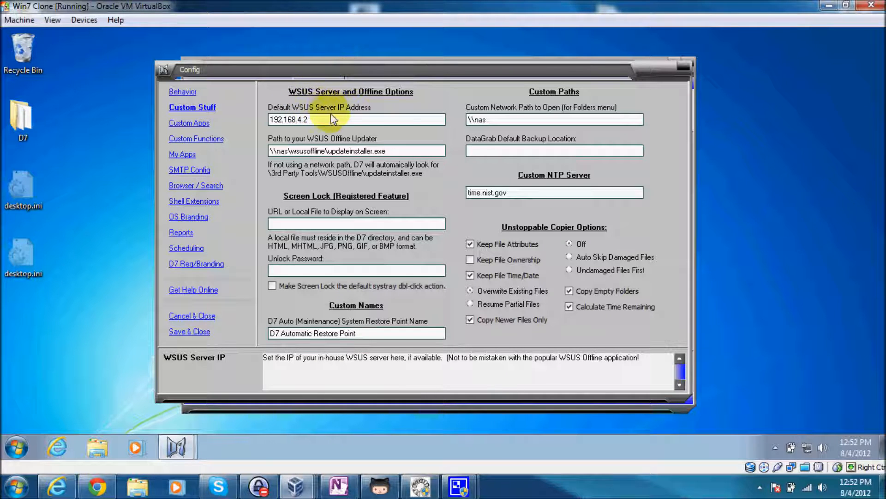
pyautogui.moveTo(370, 72); pyautogui.dragTo(299, 100)
pyautogui.click(368, 82)
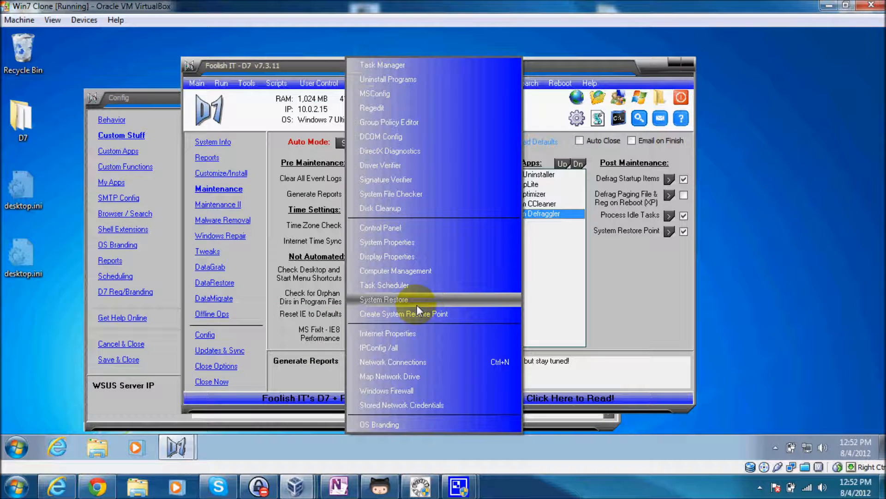
pyautogui.moveTo(409, 81)
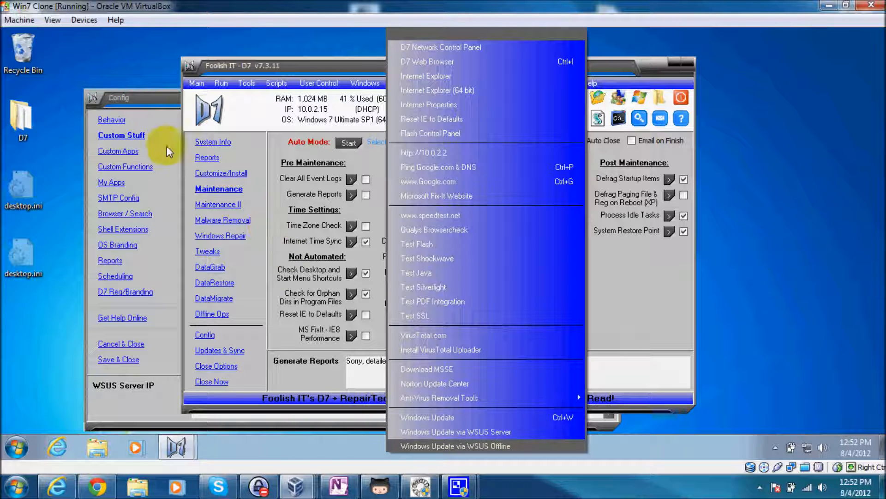
pyautogui.click(140, 99)
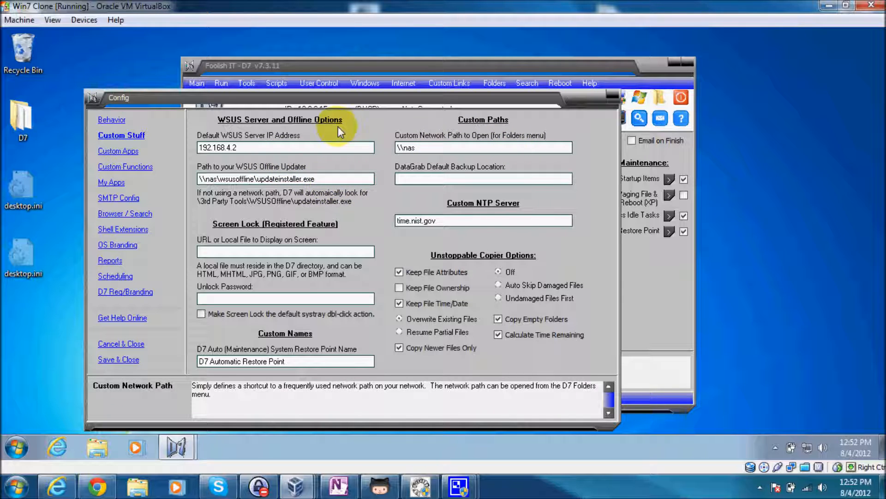
# - Locate the Windows Update via WSUS Offline command in the main D7 window and return to the Custom Stuff settings
pyautogui.click(410, 63)
pyautogui.click(398, 84)
pyautogui.click(463, 445)
pyautogui.click(145, 92)
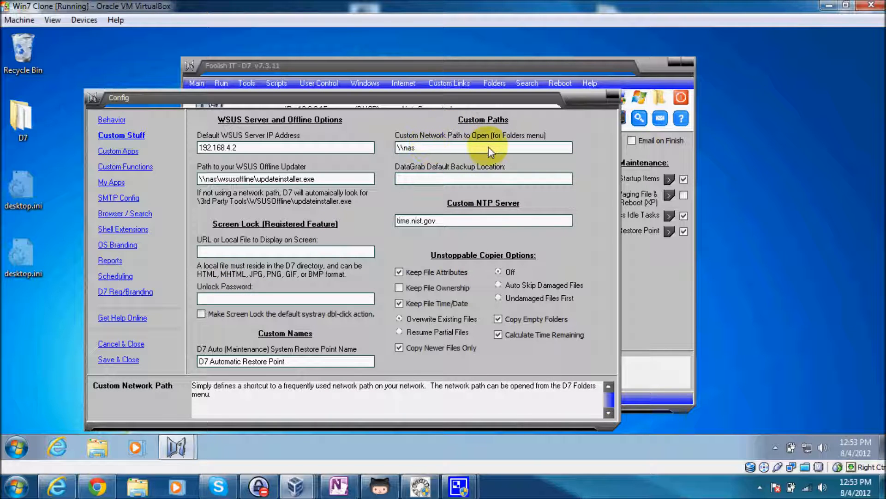
# - Check the \\nas custom network path among D7's folder shortcuts and return to the Custom Stuff settings
pyautogui.moveTo(567, 64); pyautogui.dragTo(643, 94)
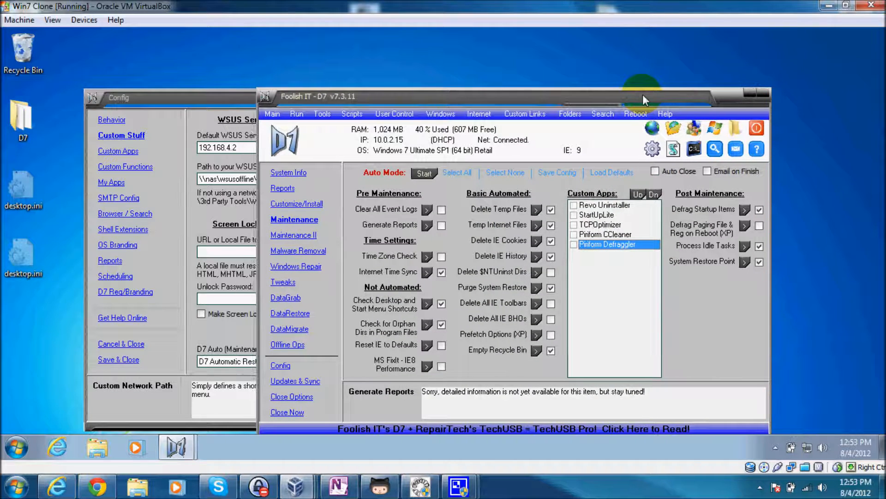
pyautogui.click(735, 126)
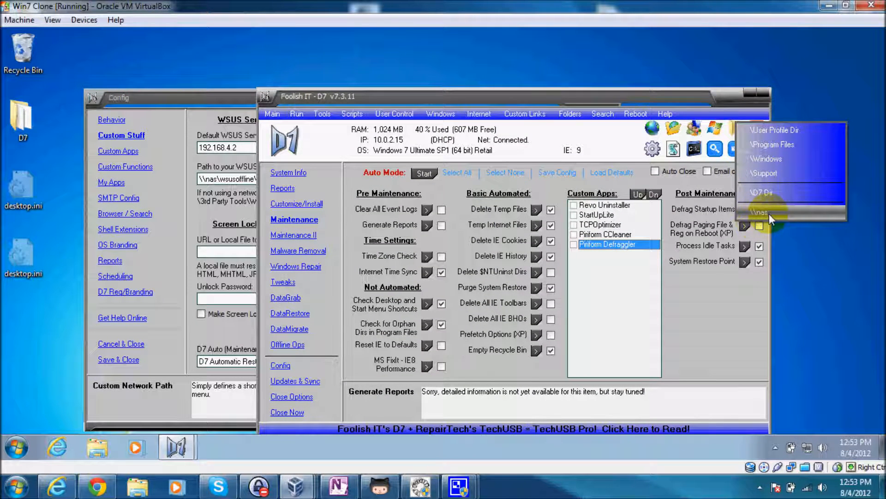
pyautogui.click(195, 101)
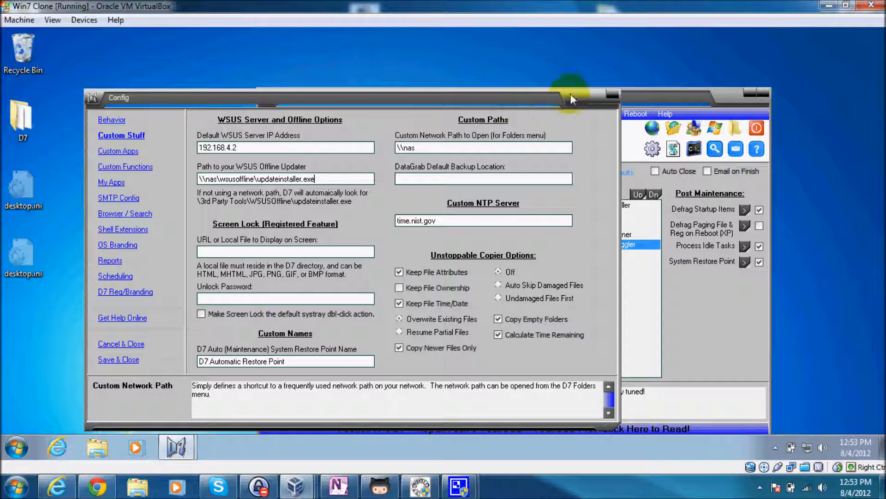
pyautogui.moveTo(570, 96); pyautogui.dragTo(625, 69)
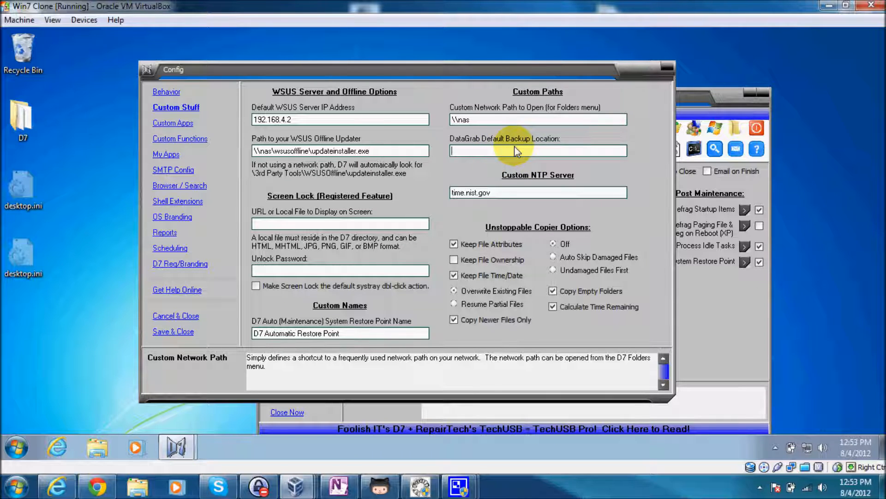
# - Inspect DataGrab's location to store backups in the main D7 window and return to the Custom Stuff settings
pyautogui.click(696, 97)
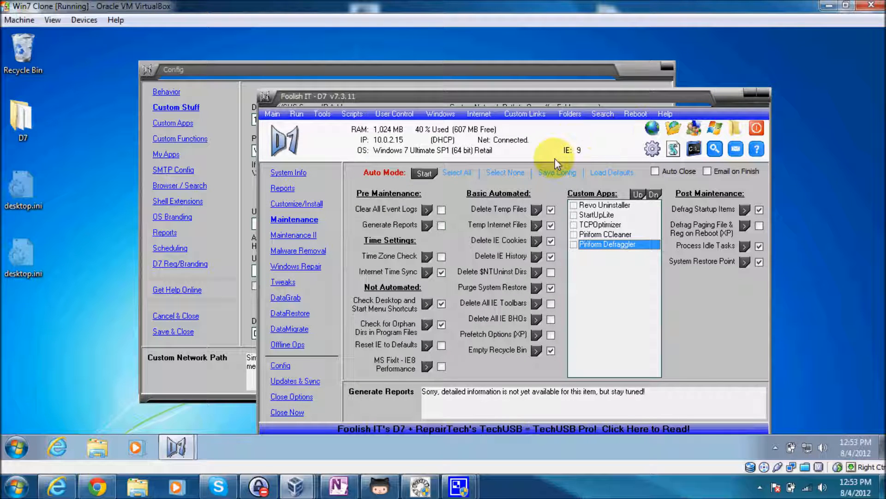
pyautogui.click(286, 297)
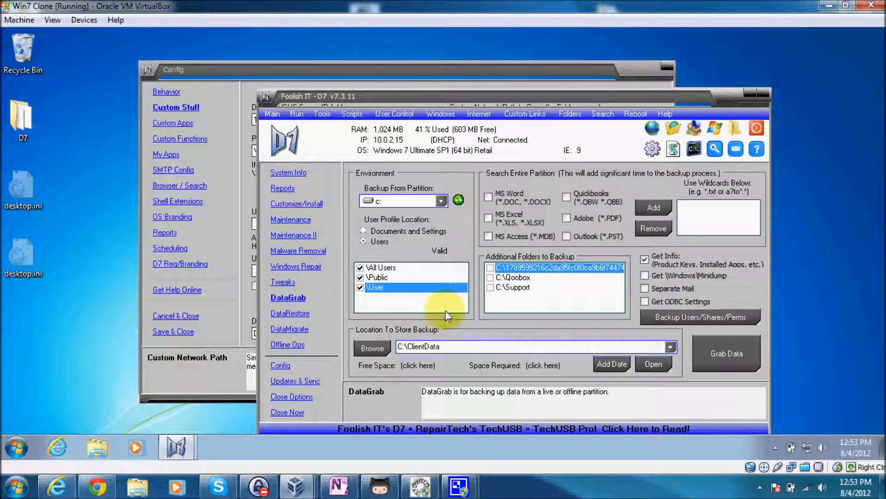
pyautogui.click(669, 347)
pyautogui.click(669, 347)
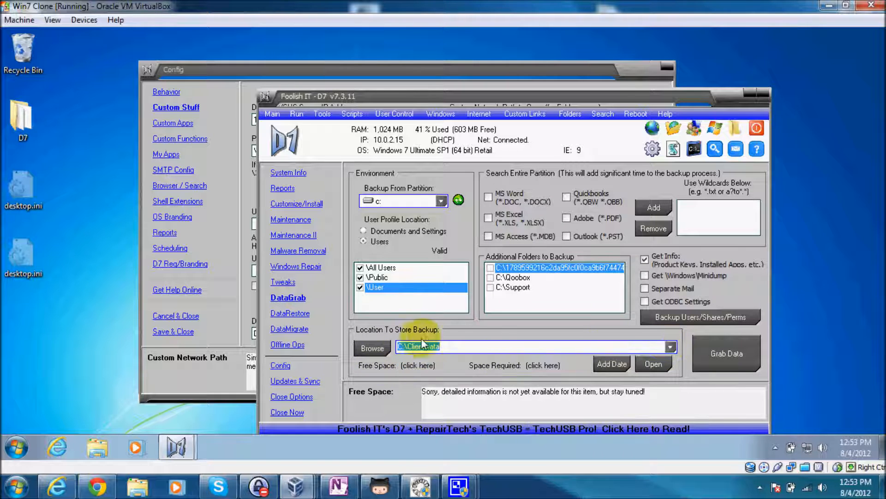
pyautogui.click(463, 349)
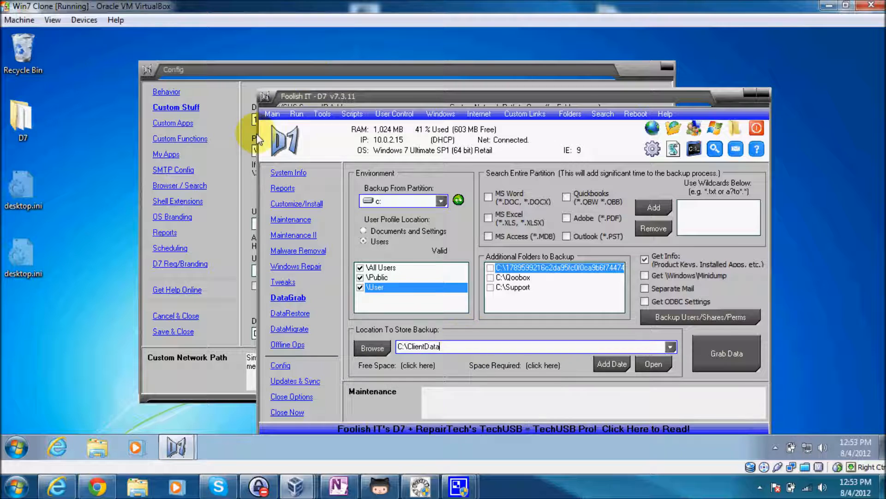
pyautogui.click(312, 82)
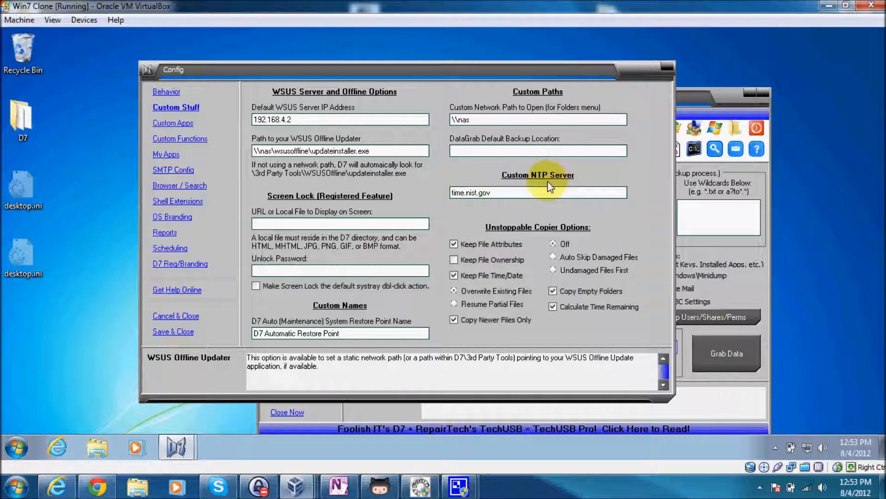
# - Read the Internet Time Sync description on the Maintenance page and check the Custom NTP Server field in Custom Stuff
pyautogui.click(703, 93)
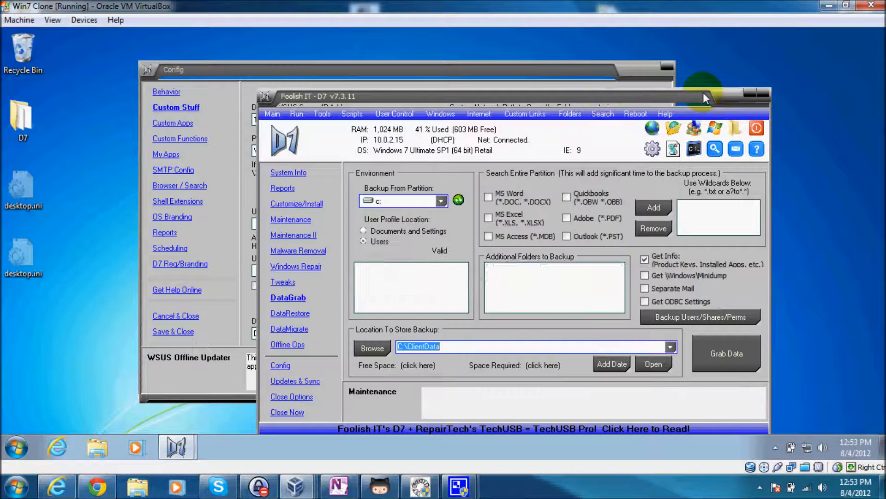
pyautogui.click(296, 218)
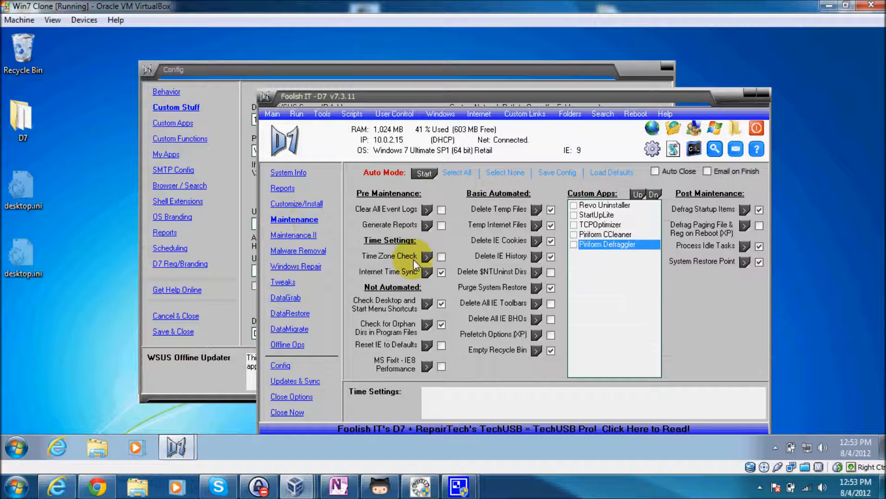
pyautogui.moveTo(378, 272)
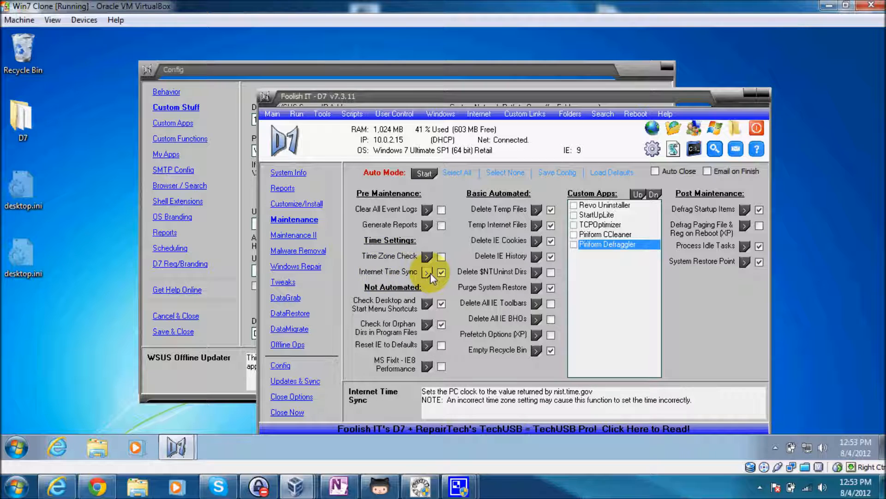
pyautogui.click(470, 68)
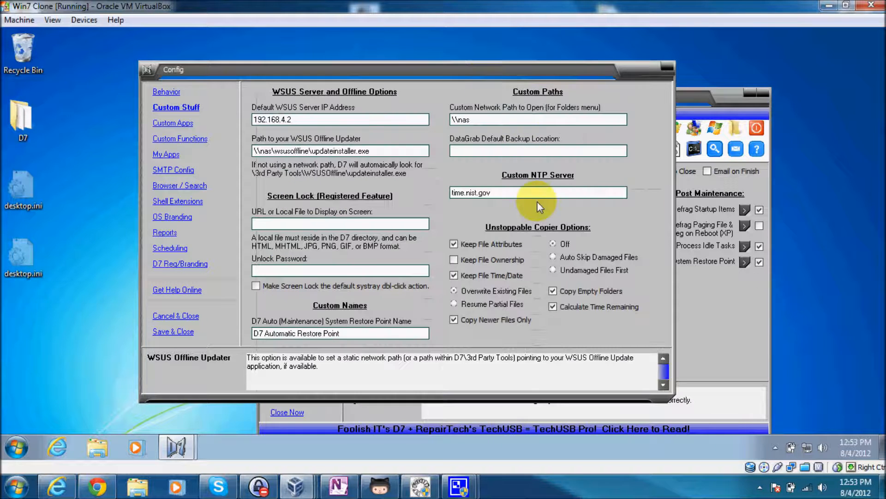
pyautogui.moveTo(514, 192); pyautogui.dragTo(408, 189)
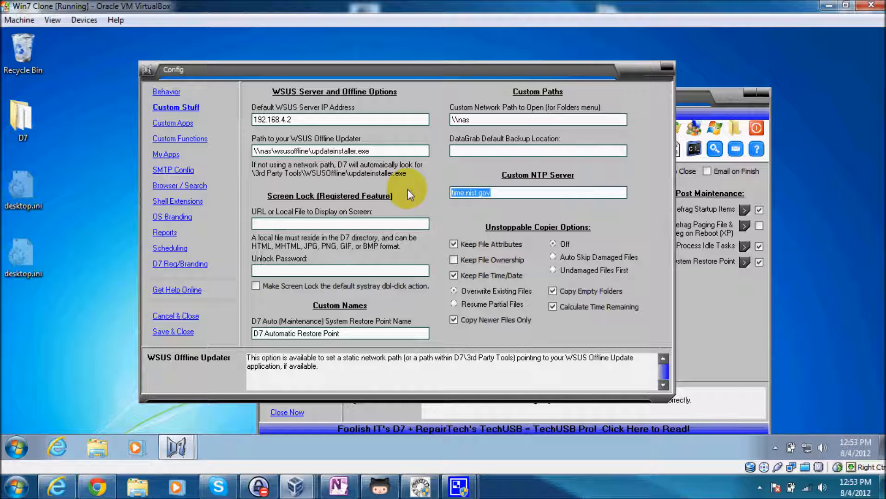
pyautogui.click(524, 195)
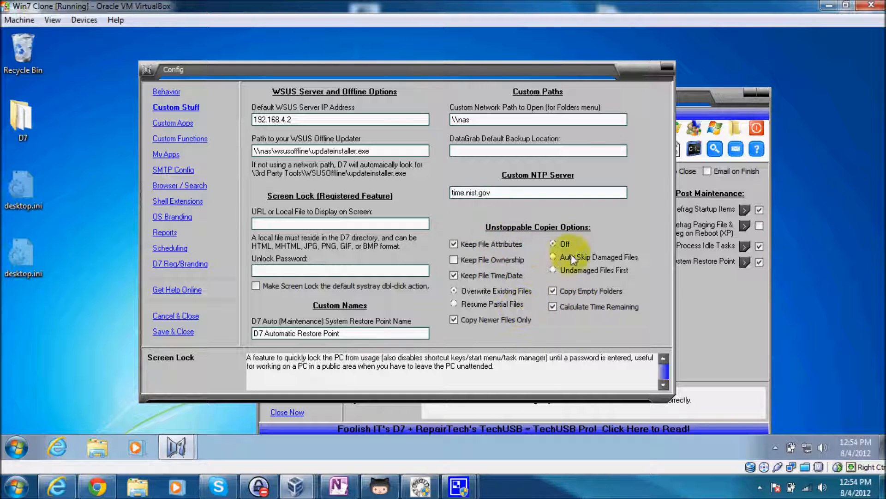
# - View the DataGrab and DataMigrate pages that relate to the Unstoppable Copier options, and return to the Custom Stuff settings
pyautogui.click(702, 106)
pyautogui.click(289, 297)
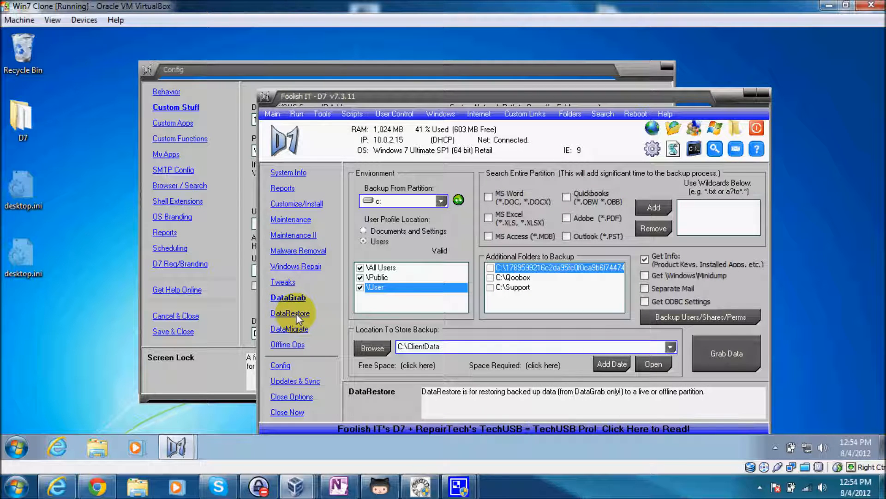
pyautogui.click(297, 332)
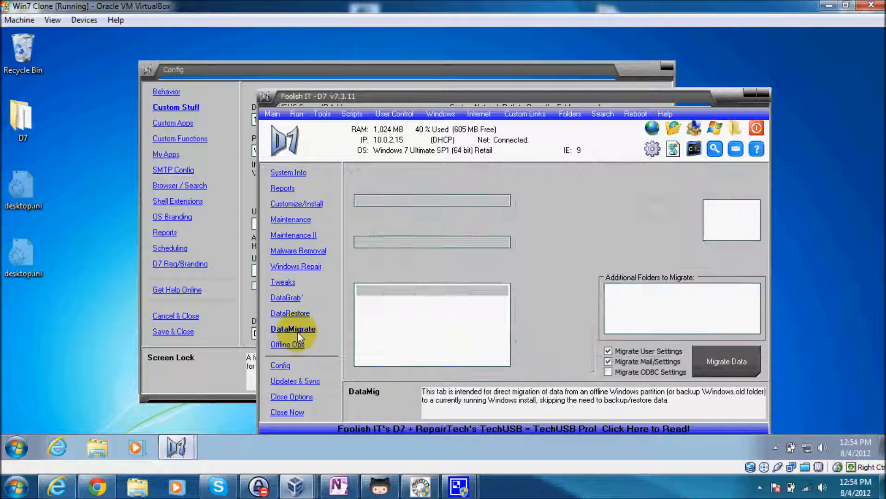
pyautogui.click(347, 68)
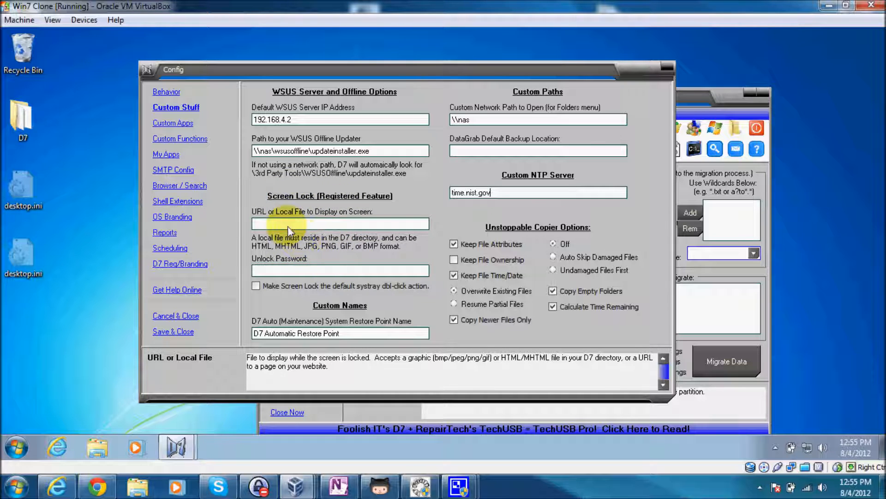
# - Review the Screen Lock fields and the Lock Screen command of D7's system tray icon, and return to Custom Stuff
pyautogui.click(301, 224)
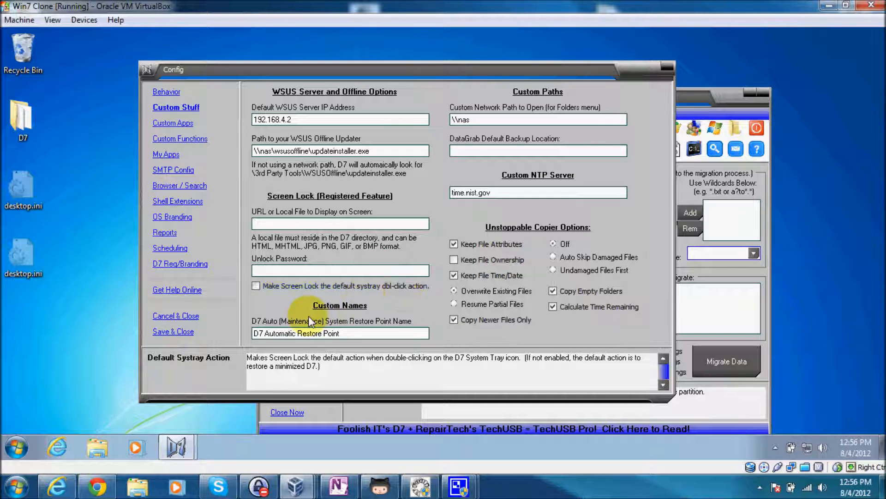
pyautogui.click(776, 449)
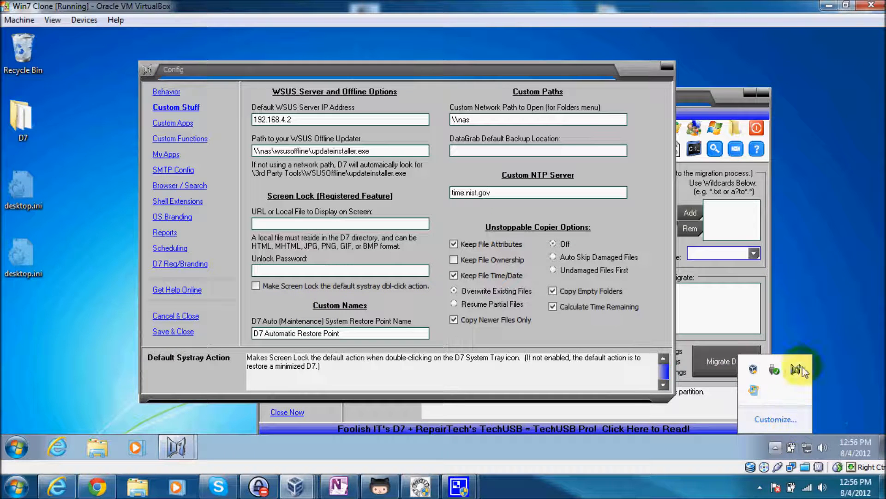
pyautogui.rightClick(794, 372)
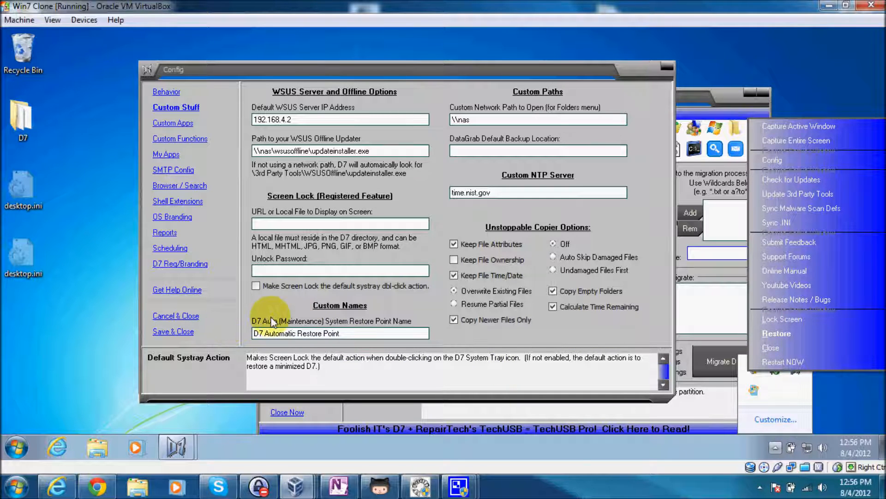
pyautogui.click(411, 311)
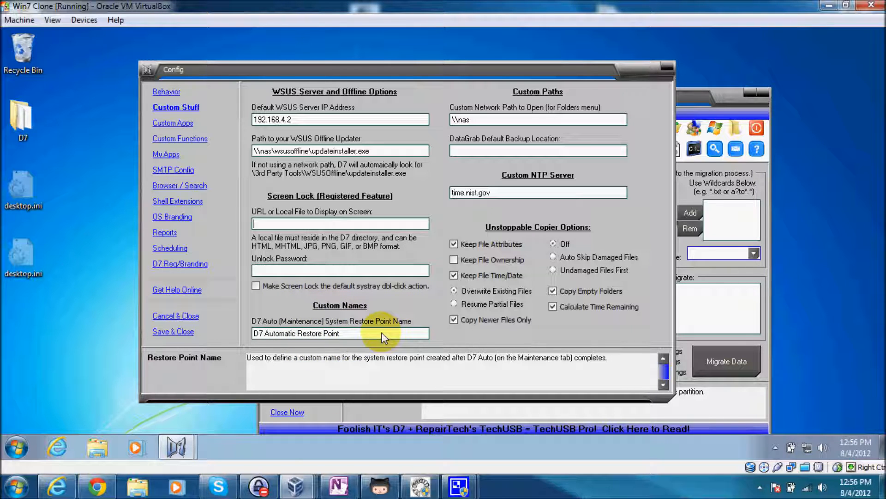
# - Open the Custom Apps settings, move the Config window aside, and read the App Download URL description
pyautogui.click(167, 123)
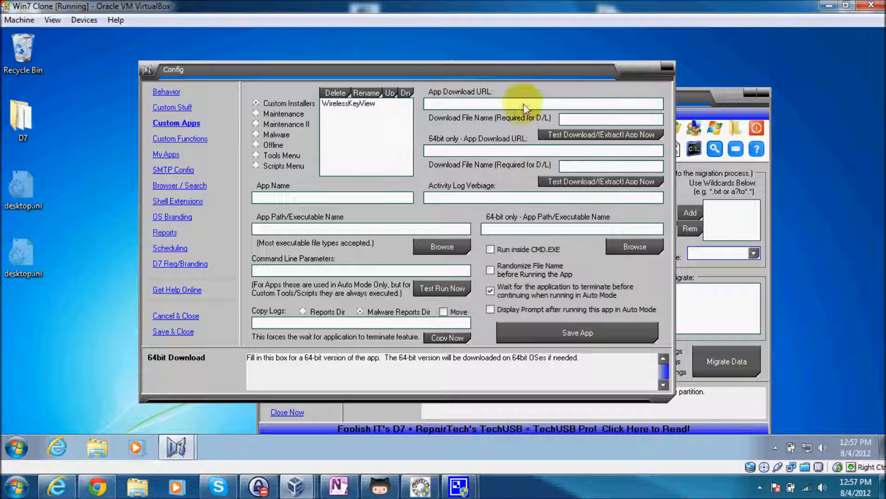
pyautogui.moveTo(410, 73); pyautogui.dragTo(359, 59)
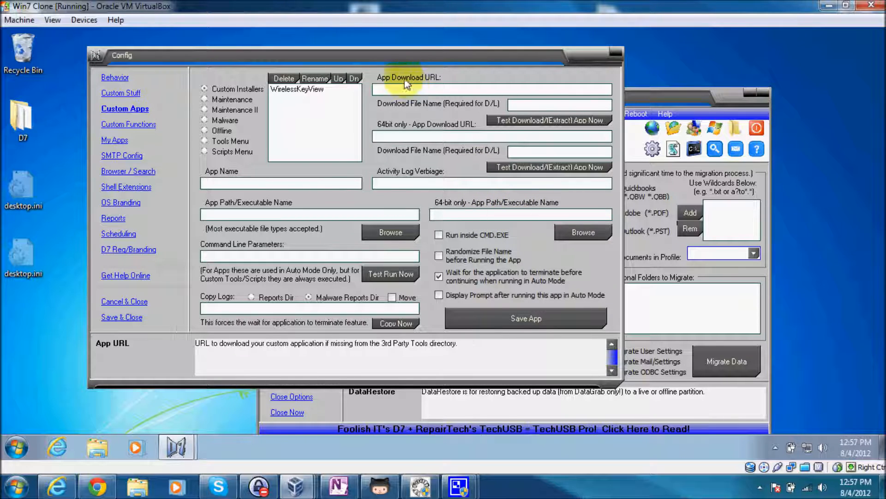
# - Load the WirelessKeyView custom installer and review its download URLs, executable names and Auto Mode options
pyautogui.click(318, 92)
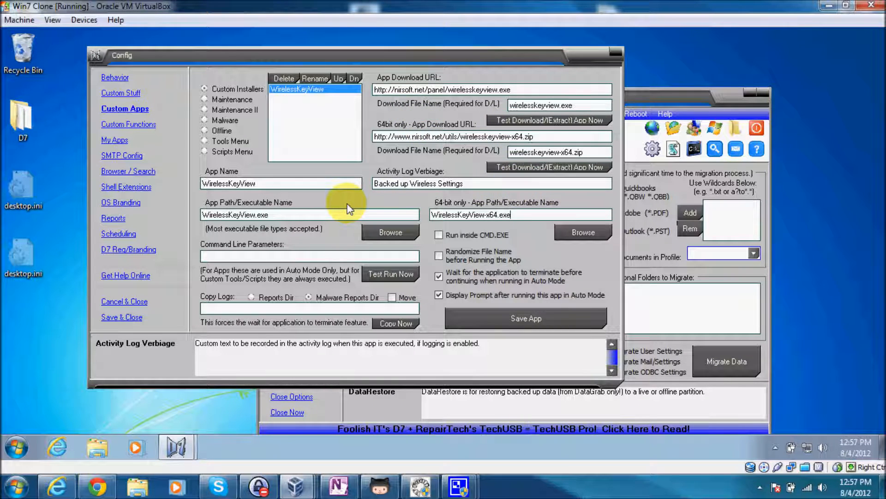
pyautogui.click(286, 211)
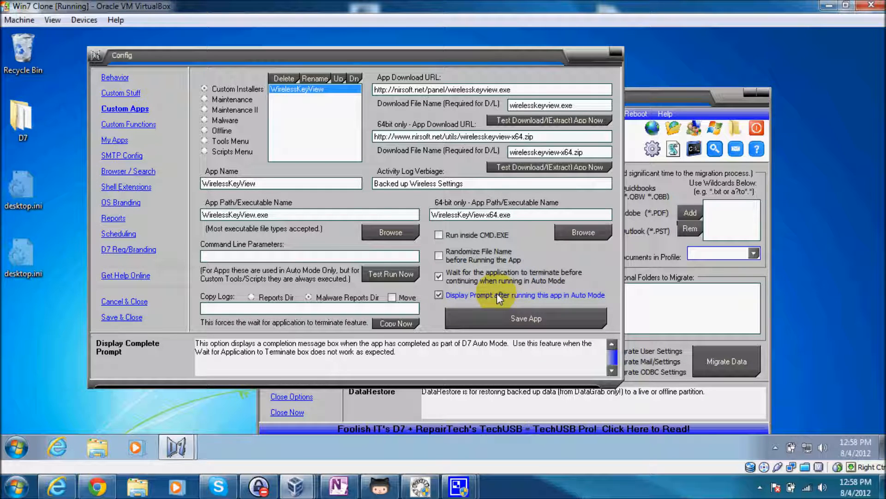
# - In the Custom Functions settings, assign test.bat from the Scripts folder as the script for D7 Startup
pyautogui.click(144, 123)
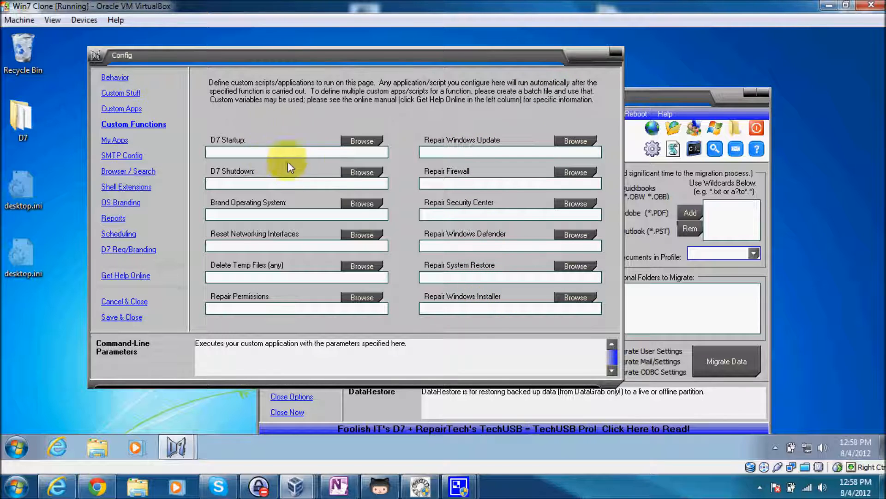
pyautogui.click(363, 142)
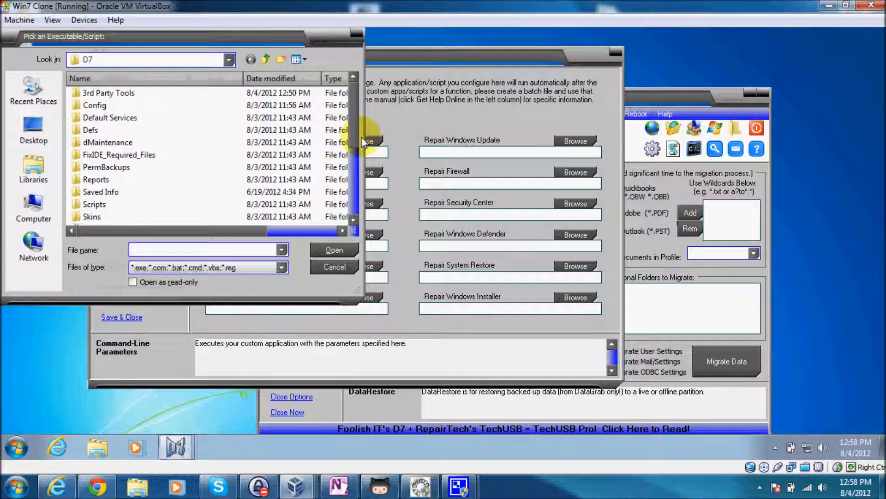
pyautogui.doubleClick(104, 206)
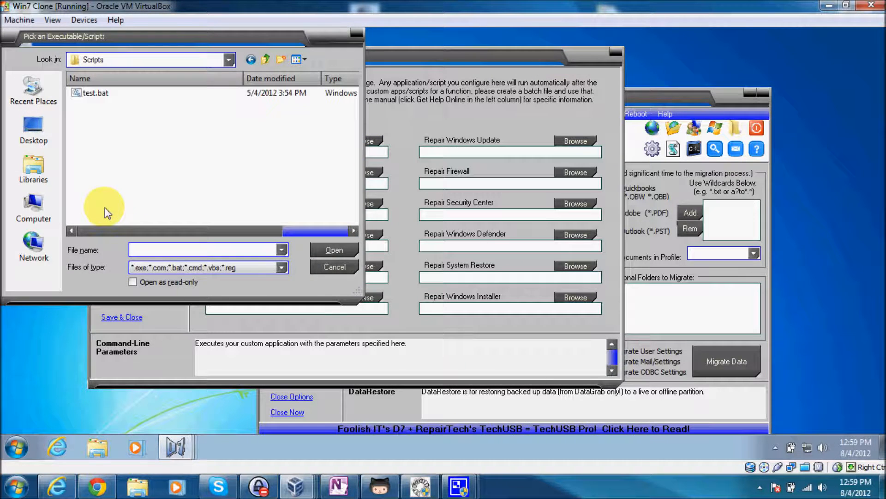
pyautogui.click(97, 93)
pyautogui.click(335, 250)
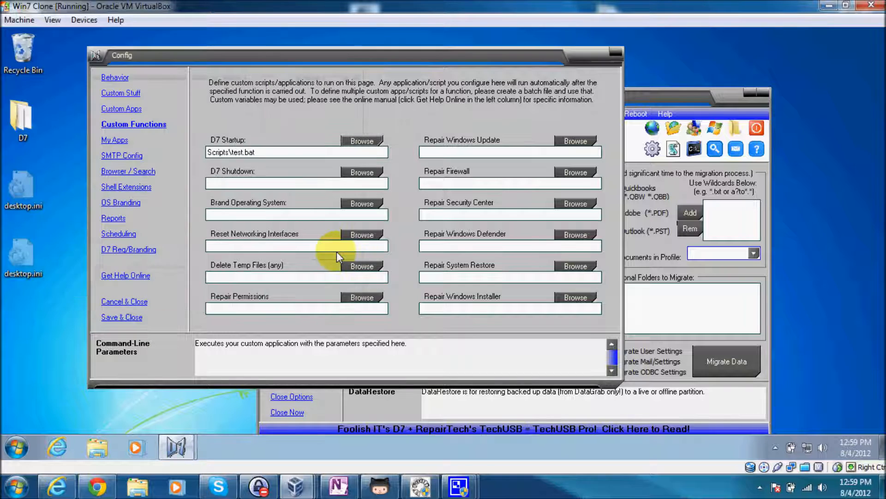
pyautogui.click(268, 152)
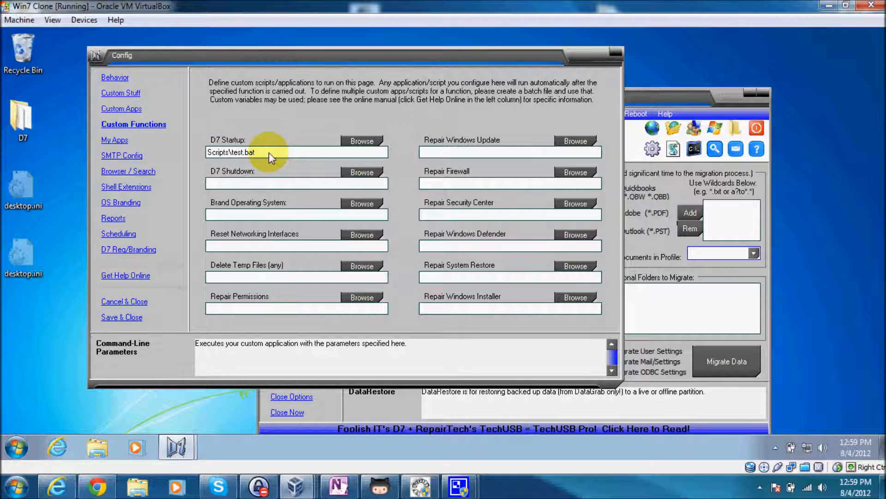
# - Check the Repair Windows Update script field, look at the main D7 window, and return to Custom Functions
pyautogui.click(436, 150)
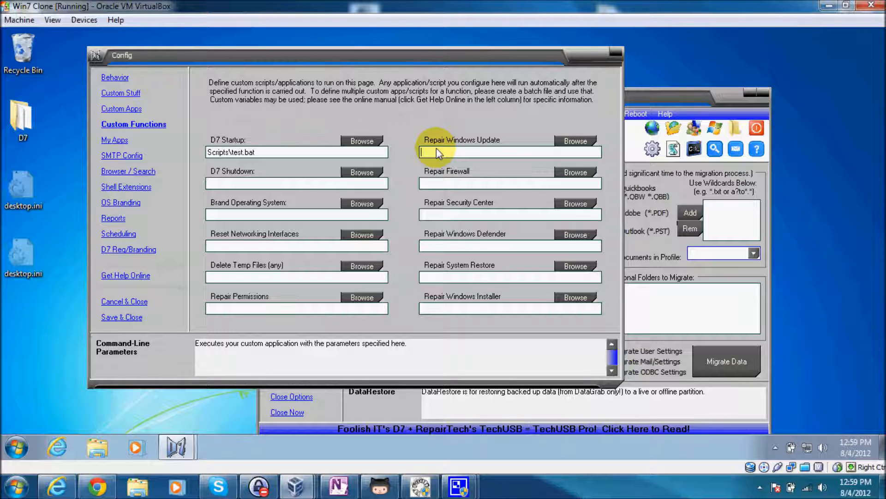
pyautogui.click(691, 92)
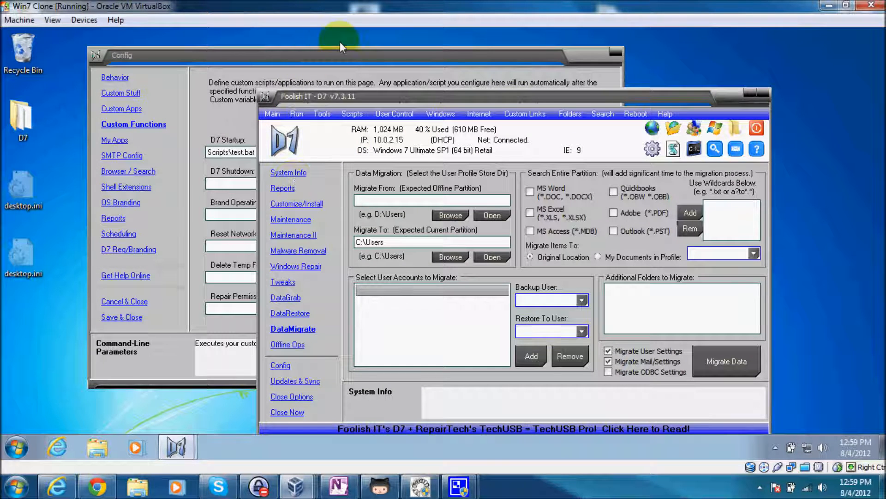
pyautogui.click(340, 57)
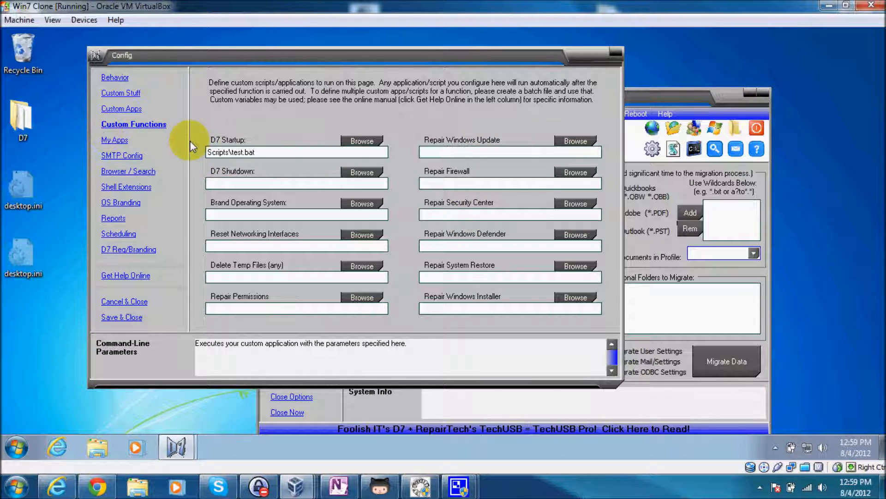
# - View the My Apps settings, compare them with the app options on the Customize/Install page, and return to the Config window
pyautogui.click(115, 139)
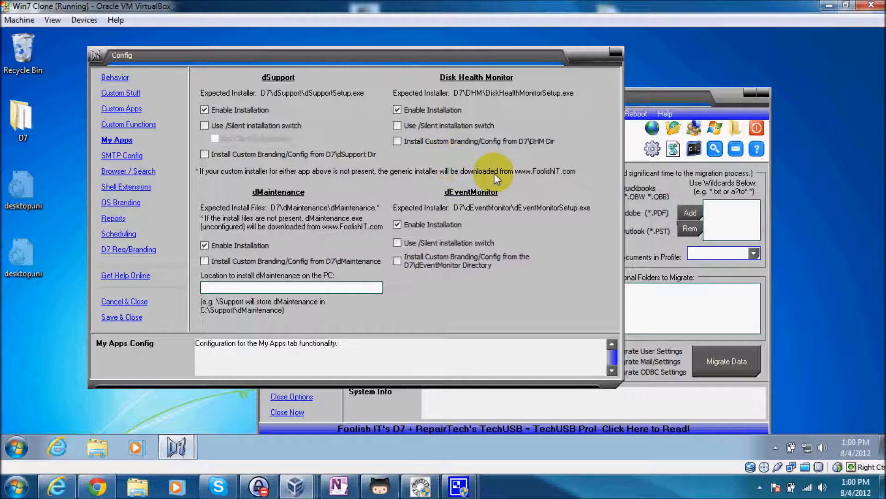
pyautogui.click(652, 95)
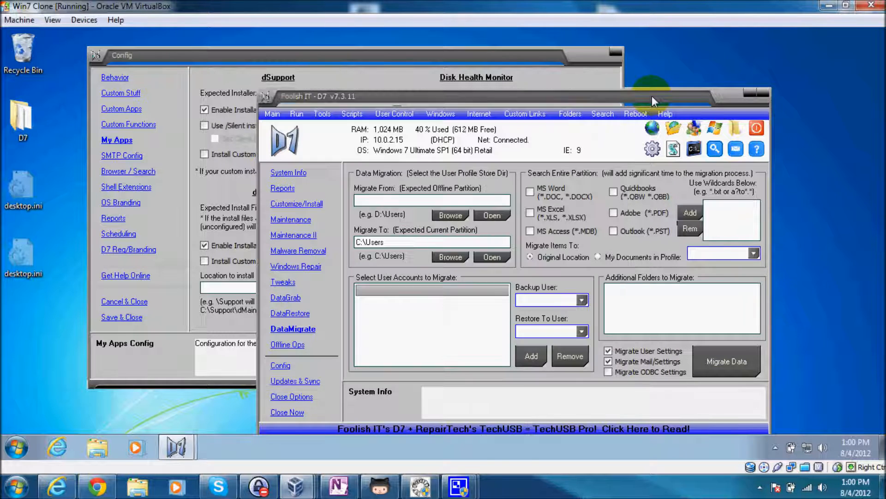
pyautogui.click(306, 202)
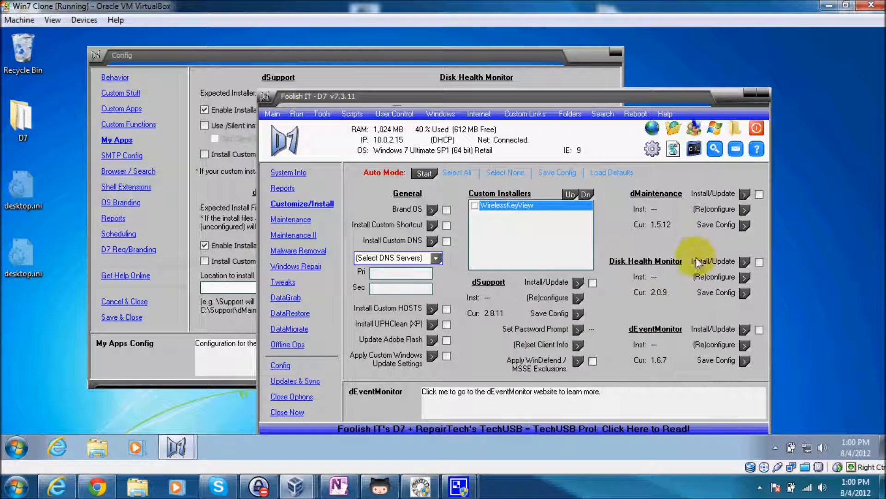
pyautogui.click(471, 55)
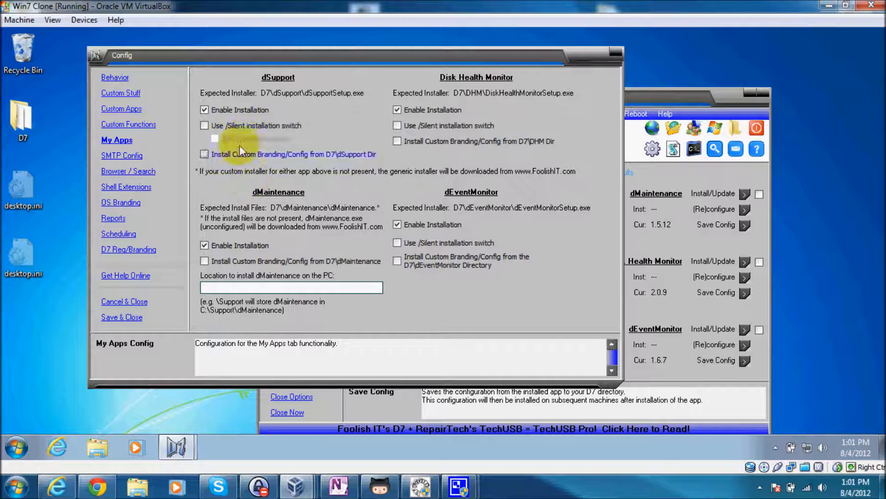
# - View the SMTP Config settings, read the Email on Finish description on the Maintenance page, and return to SMTP Config
pyautogui.click(122, 155)
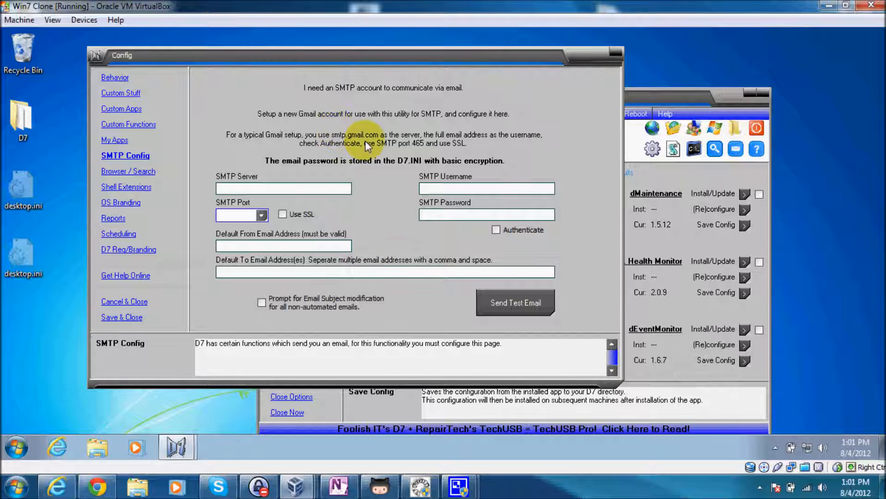
pyautogui.click(648, 99)
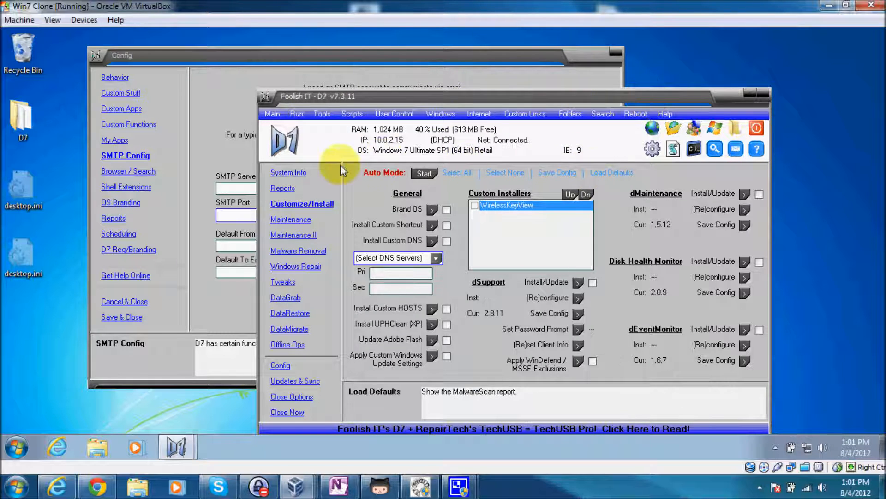
pyautogui.click(296, 218)
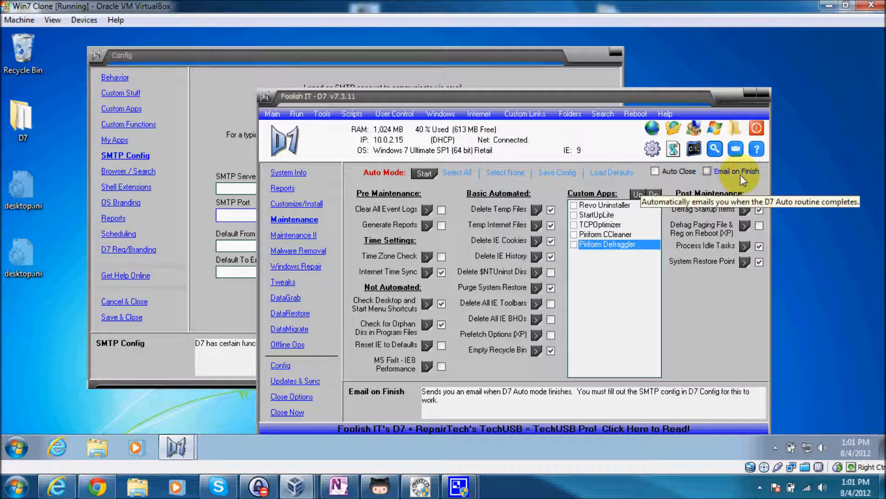
pyautogui.click(335, 58)
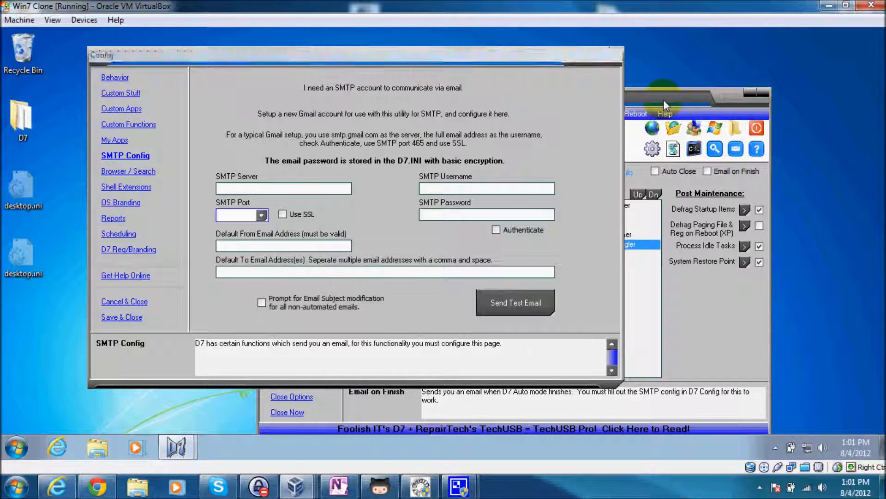
# - Open D7's Submit Feedback form, inspect its diagnostic information, close it without sending, and return to SMTP Config
pyautogui.click(663, 98)
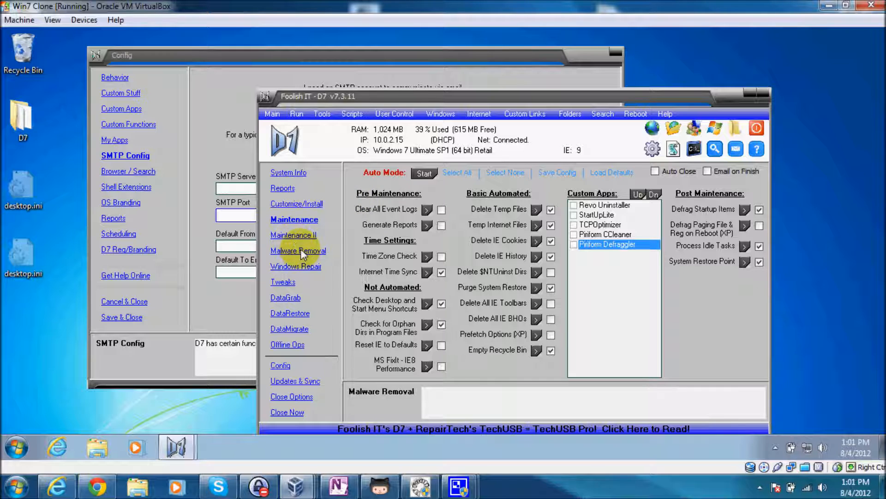
pyautogui.click(737, 150)
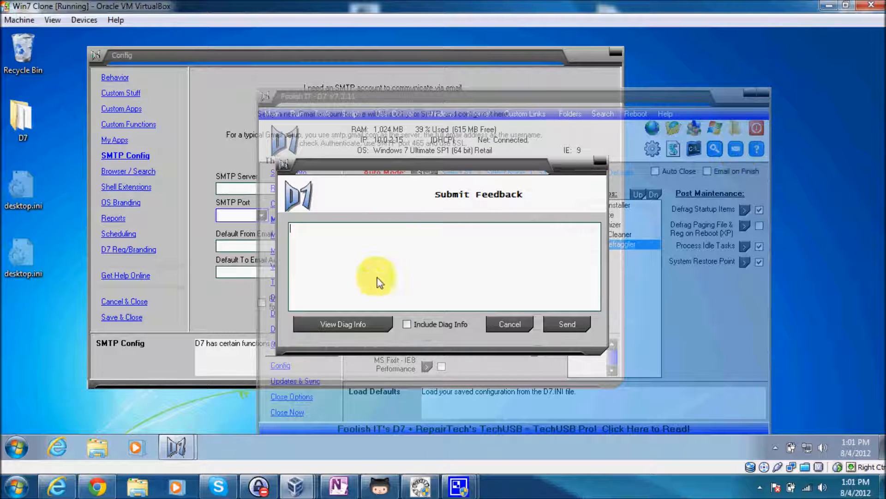
pyautogui.click(340, 326)
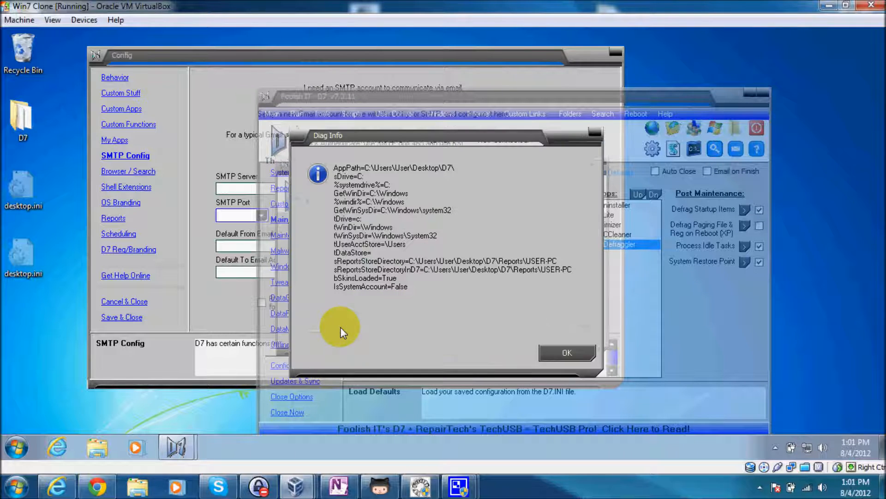
pyautogui.click(560, 353)
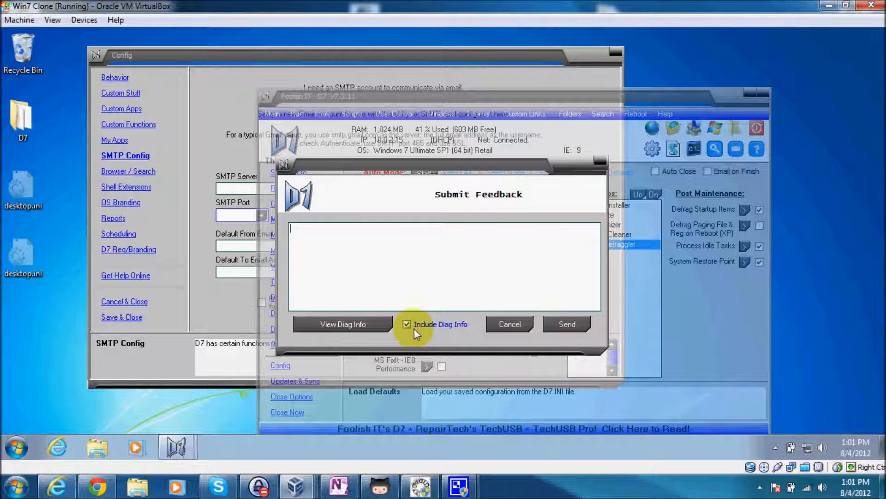
pyautogui.click(376, 323)
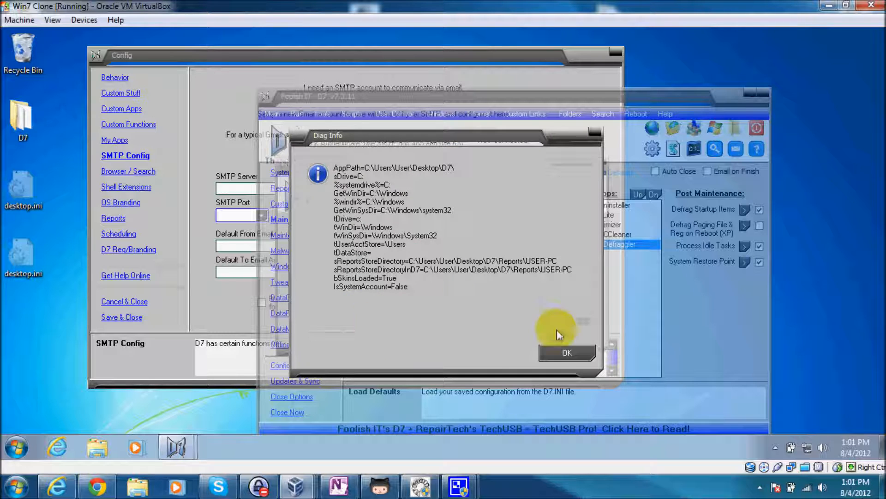
pyautogui.click(569, 353)
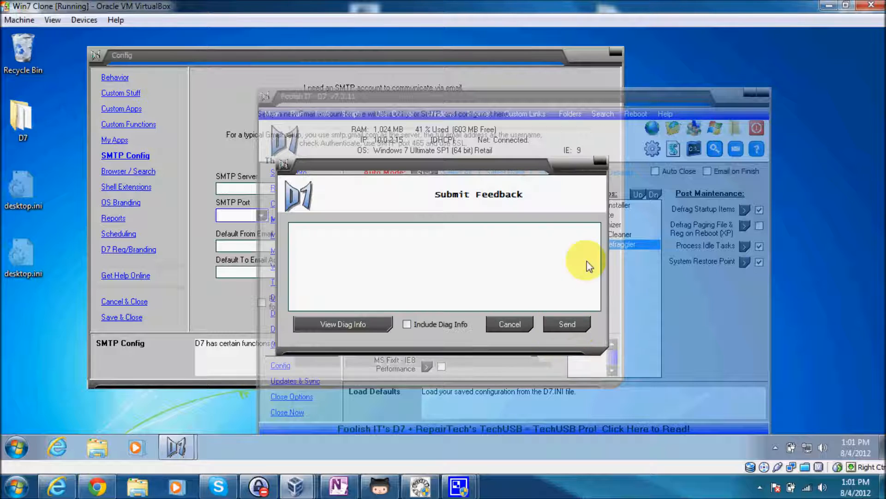
pyautogui.click(600, 161)
pyautogui.click(245, 55)
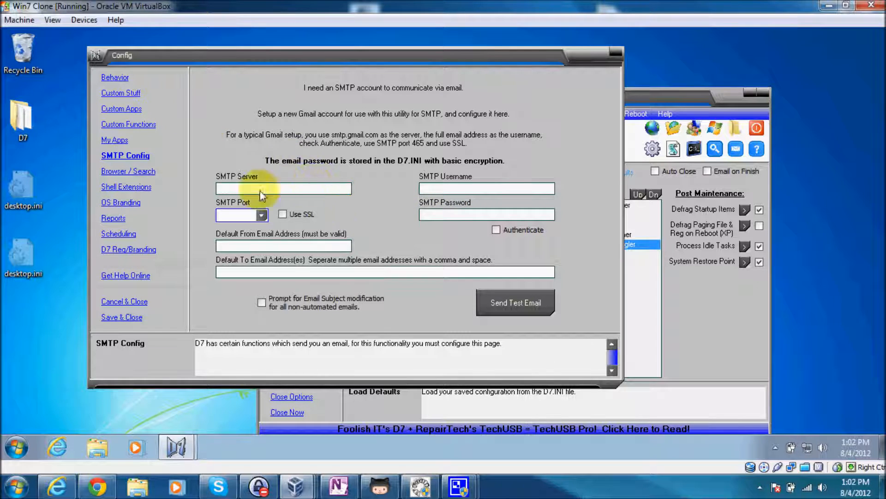
# - Open the Browser / Search settings, look at the Reports window's email actions, and return to Browser / Search
pyautogui.click(148, 171)
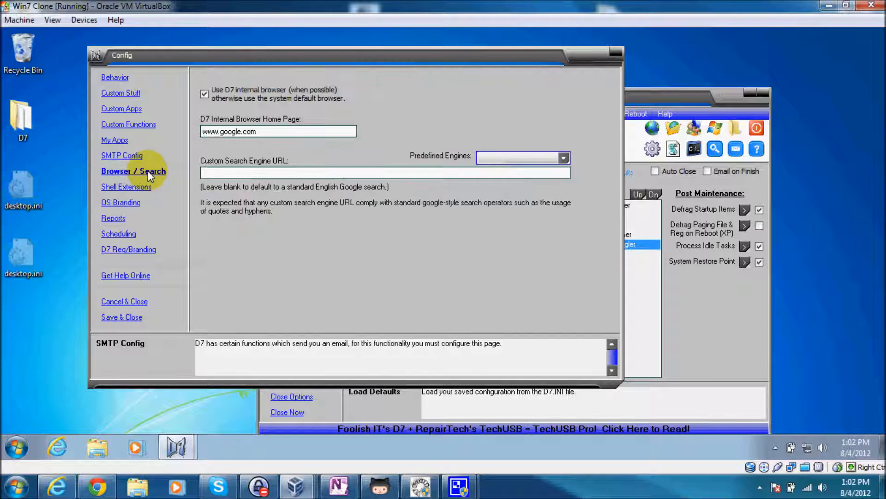
pyautogui.click(661, 97)
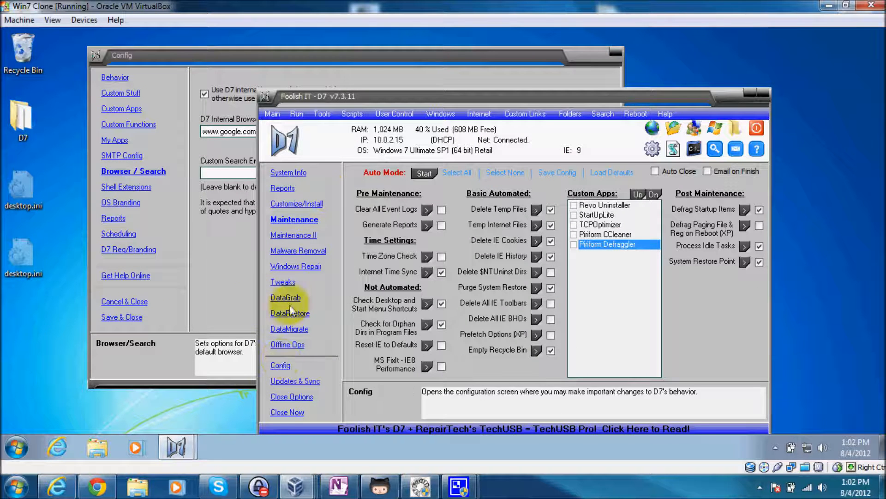
pyautogui.click(285, 188)
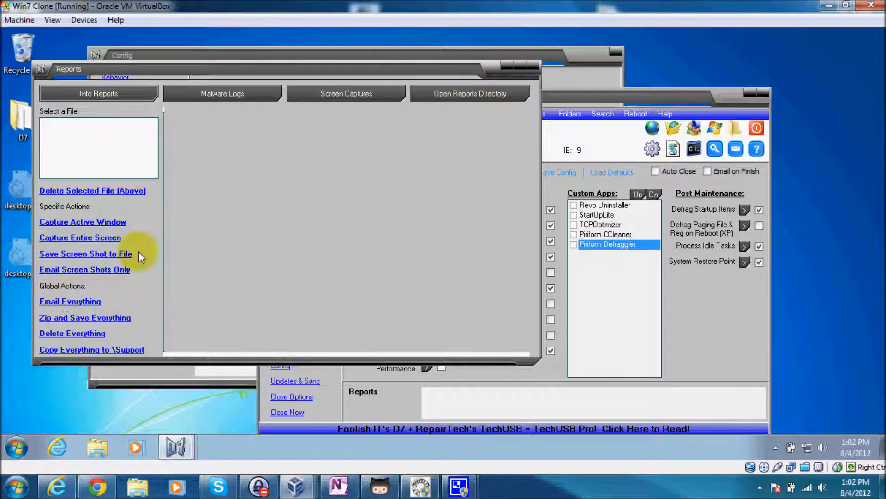
pyautogui.click(533, 64)
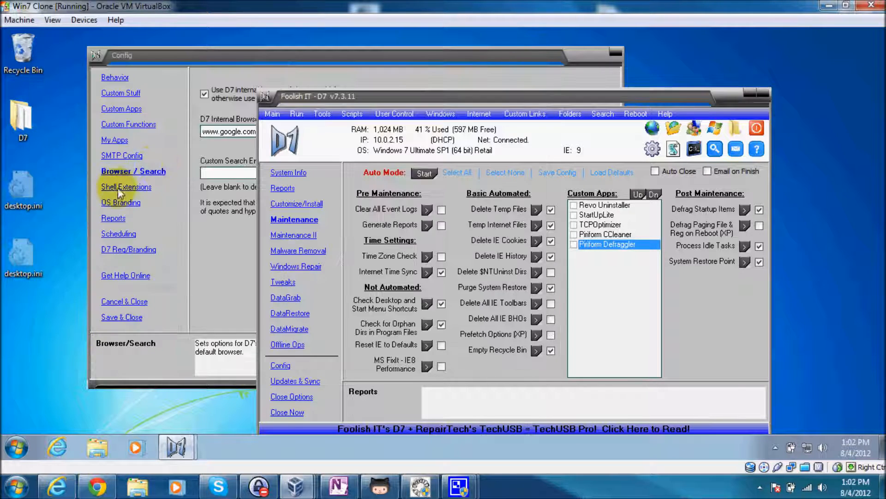
pyautogui.click(206, 224)
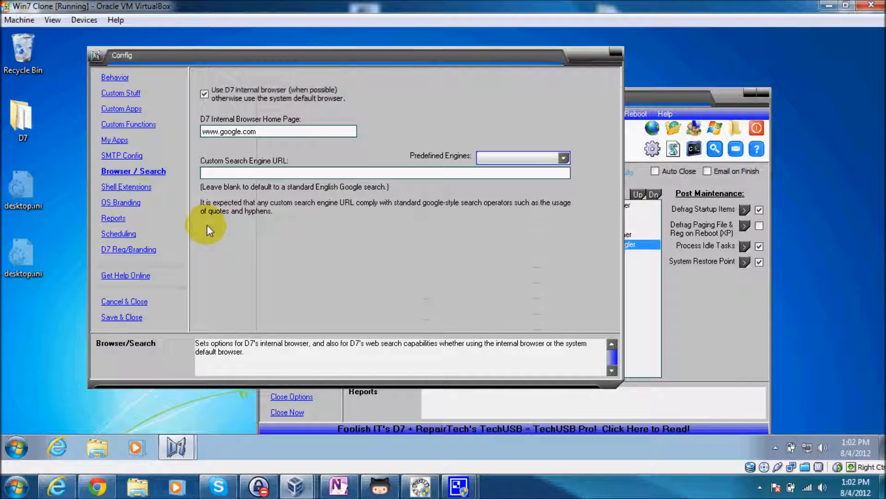
# - Review the Internet commands of the main D7 window, return to Browser / Search, and check the internal browser's home page field
pyautogui.moveTo(296, 54)
pyautogui.mouseDown()
pyautogui.moveTo(345, 76)
pyautogui.moveTo(300, 62)
pyautogui.mouseUp()
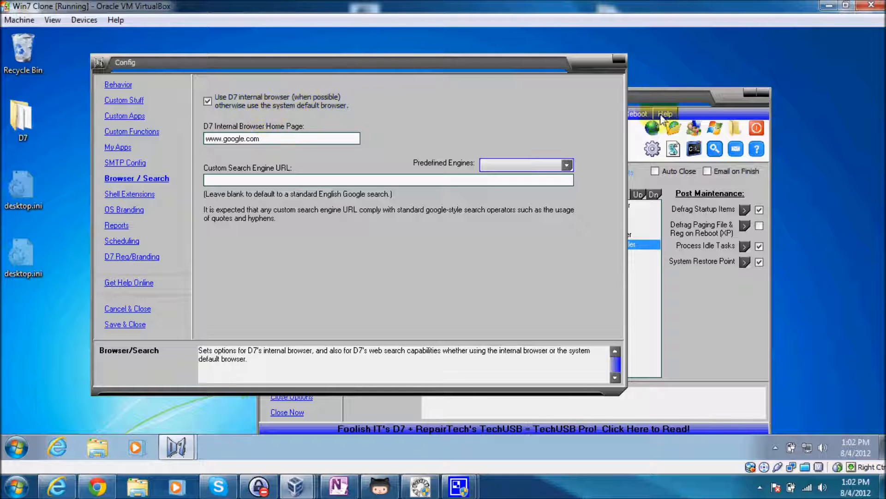
pyautogui.click(644, 94)
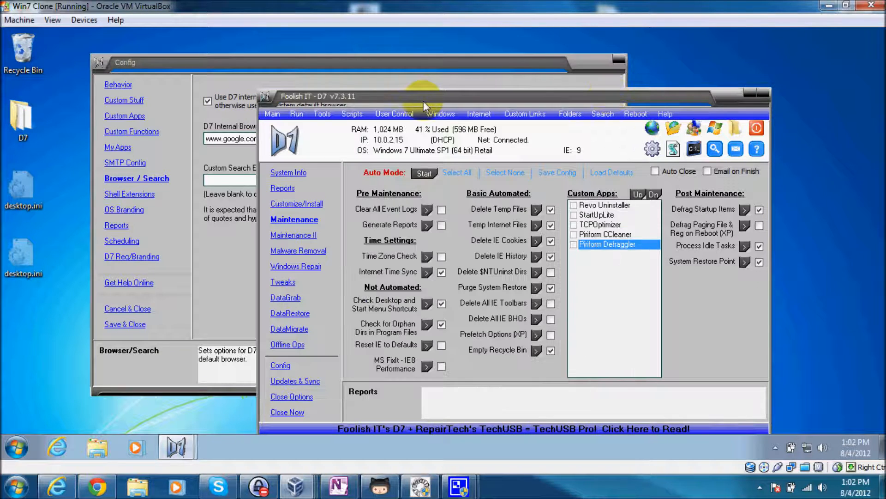
pyautogui.click(464, 117)
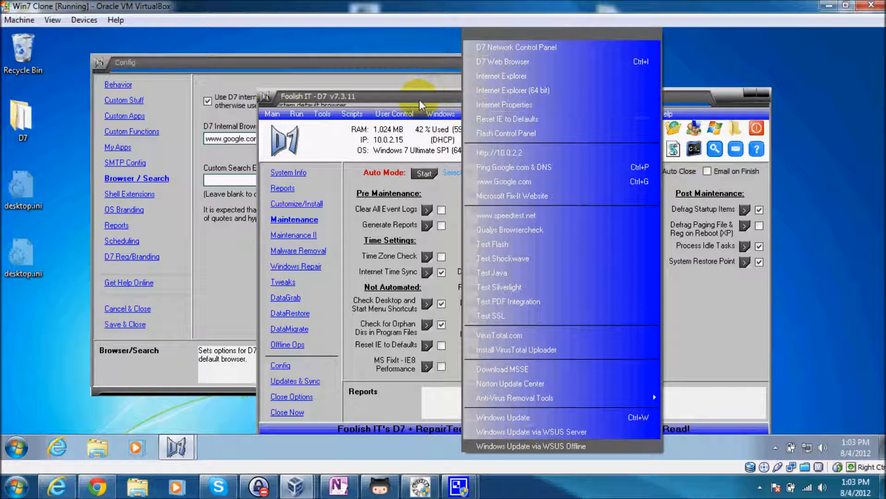
pyautogui.click(420, 99)
pyautogui.click(389, 61)
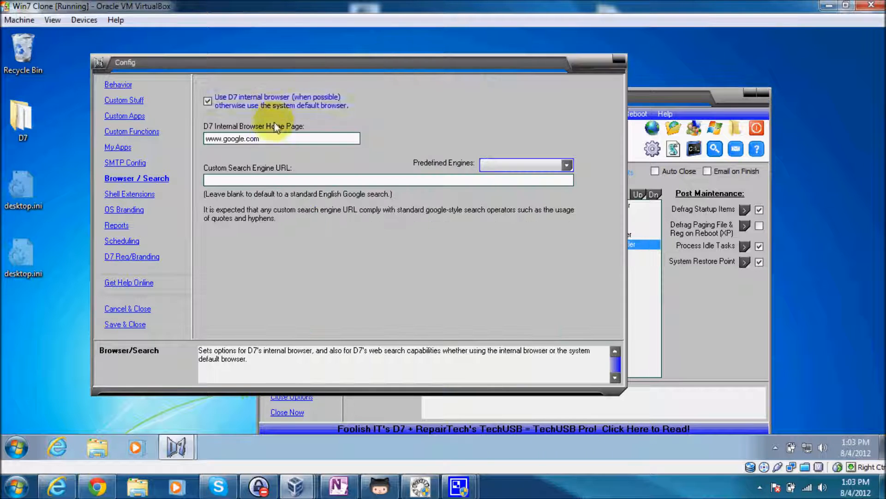
pyautogui.click(263, 138)
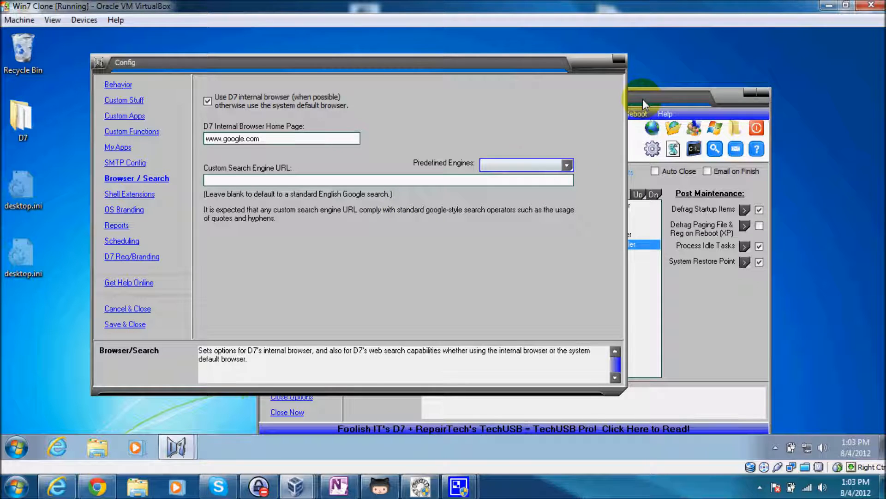
# - Try the predefined search engines Google SSL, Dogpile and Scroogle SSL, and set Dogpile as the custom search engine
pyautogui.click(567, 165)
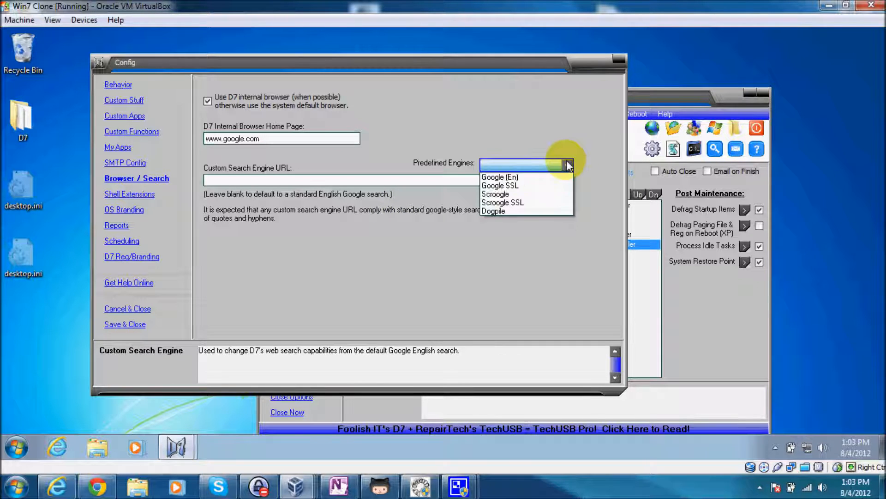
pyautogui.click(534, 185)
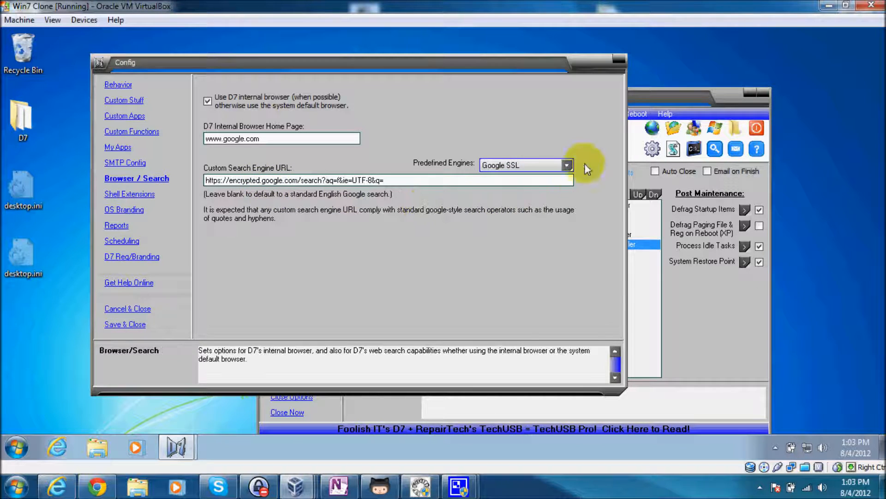
pyautogui.click(564, 167)
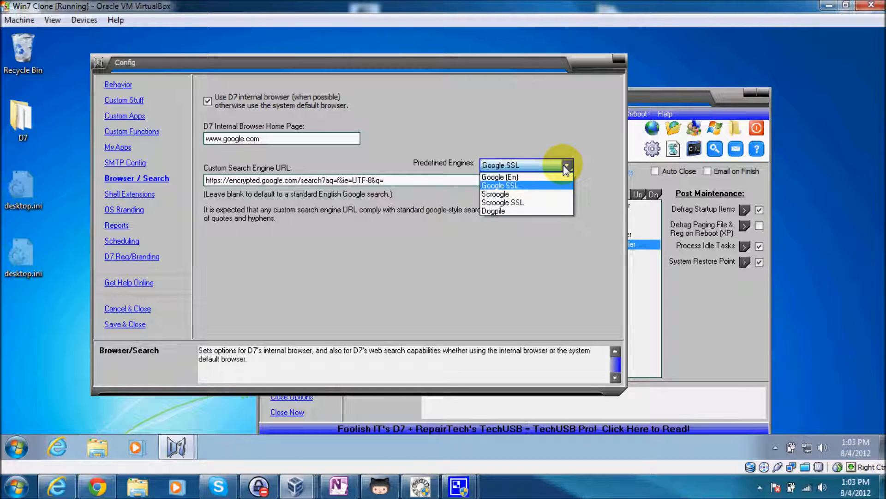
pyautogui.click(500, 212)
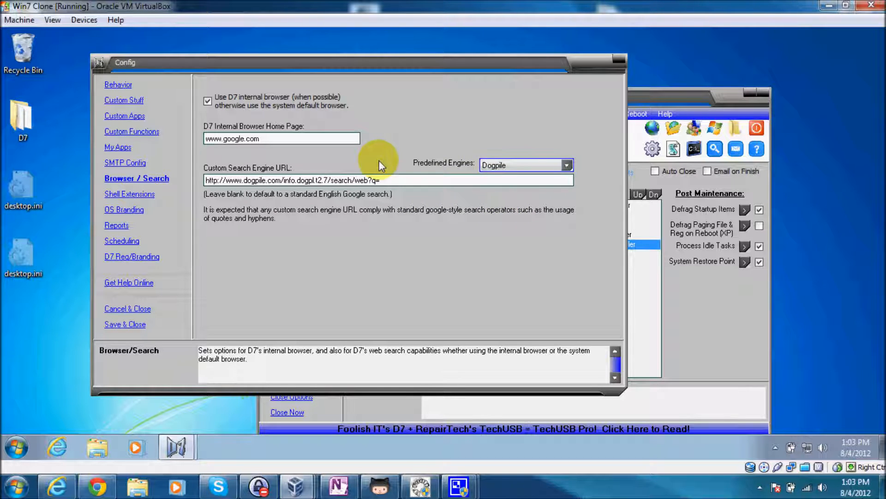
pyautogui.click(565, 167)
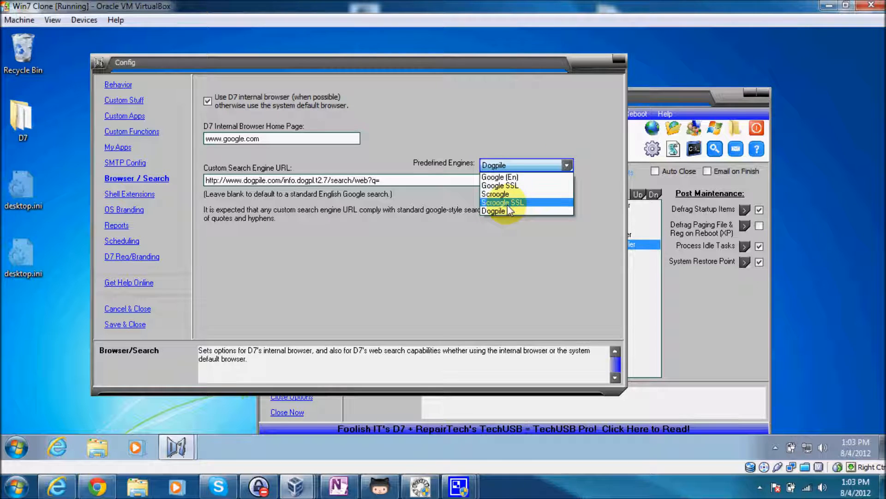
pyautogui.click(508, 203)
pyautogui.click(565, 165)
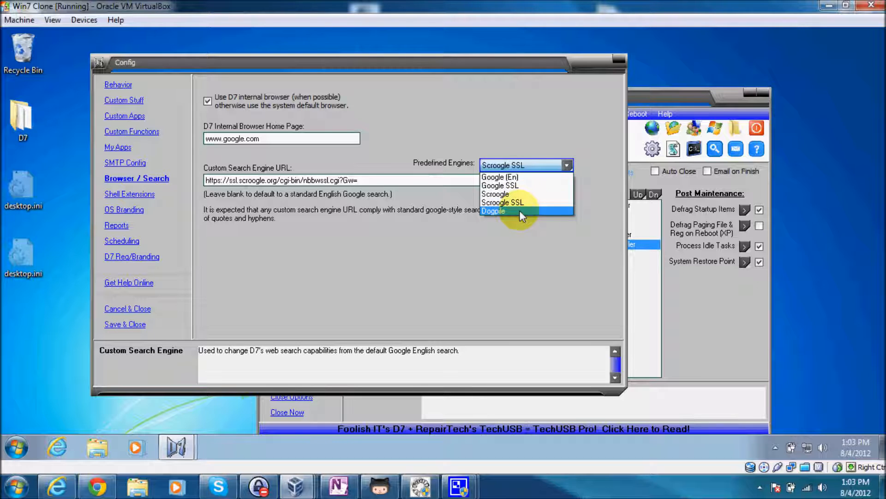
pyautogui.click(519, 210)
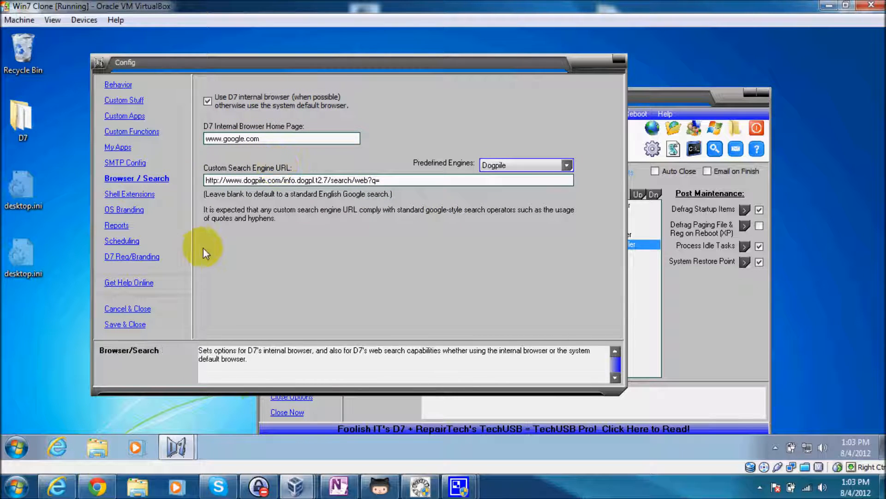
# - View the Shell Extensions configuration and the OS Branding form, closing each without changes
pyautogui.click(141, 193)
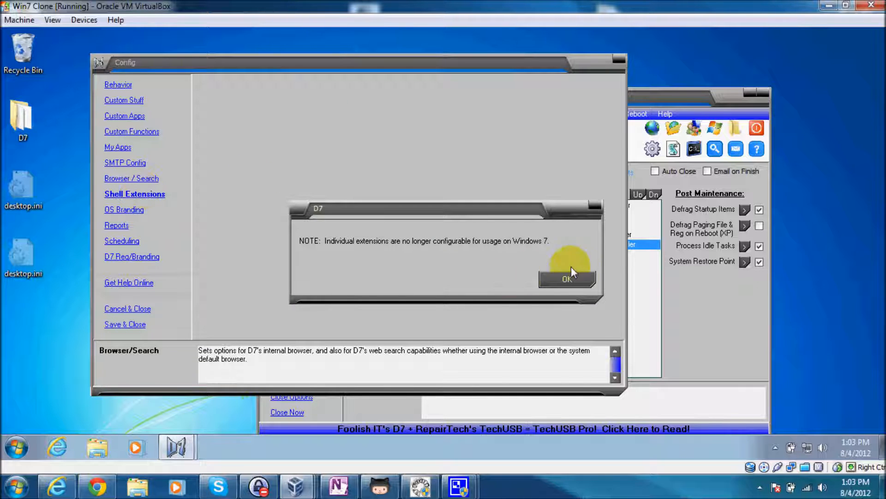
pyautogui.click(568, 279)
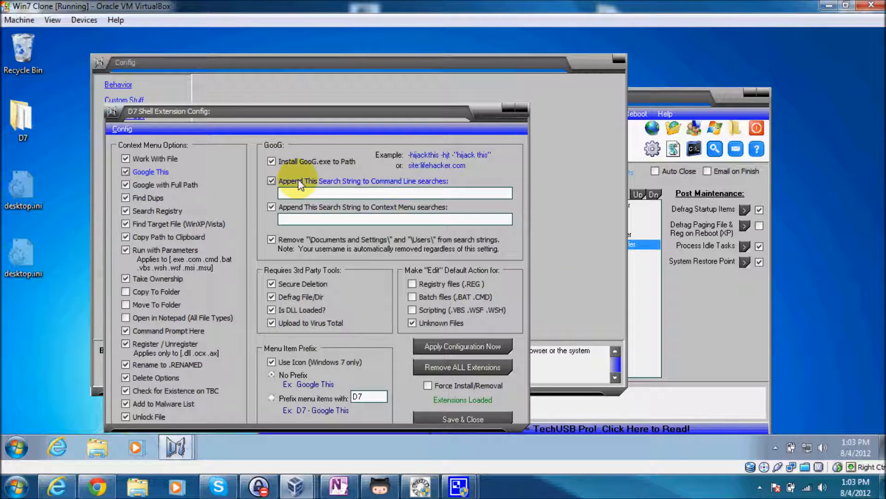
pyautogui.moveTo(171, 112); pyautogui.dragTo(282, 48)
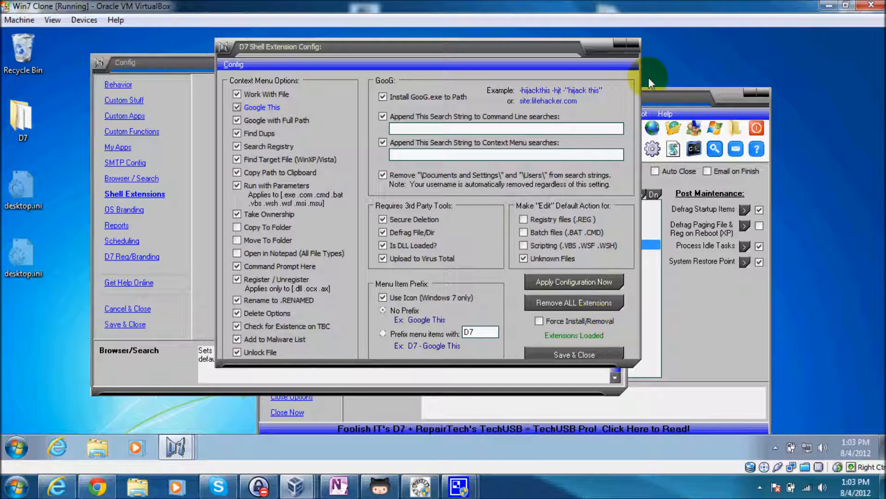
pyautogui.click(633, 42)
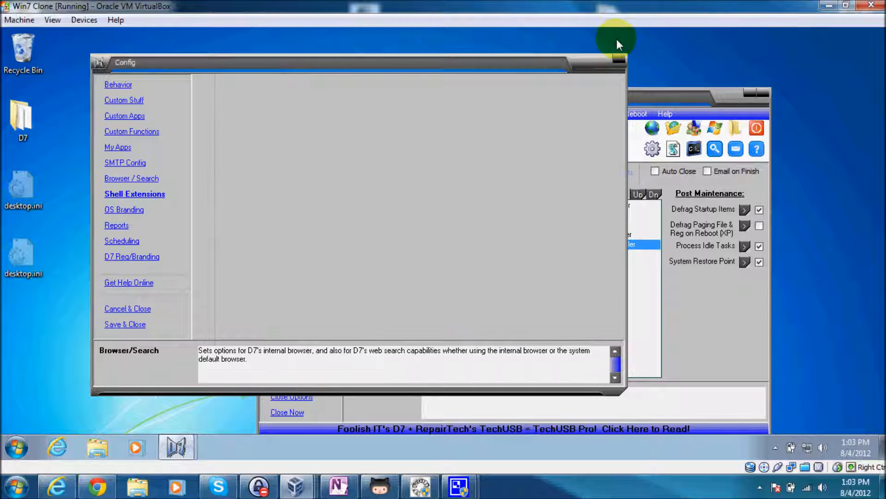
pyautogui.click(137, 210)
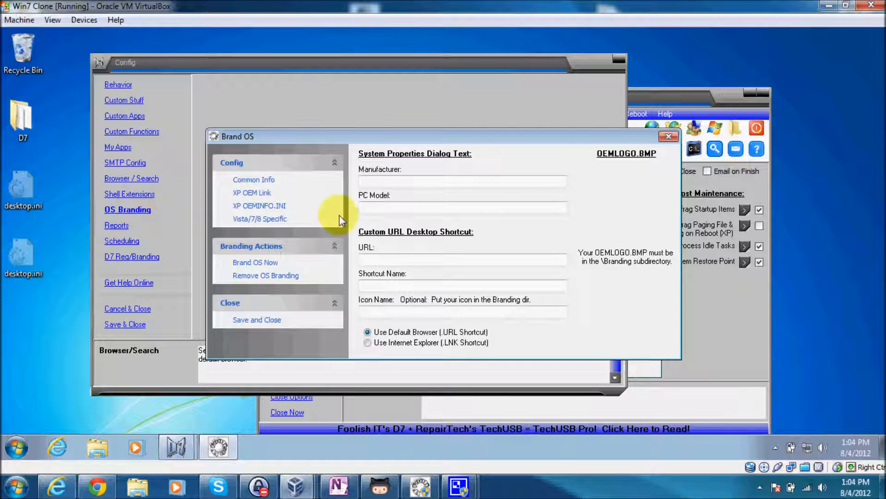
pyautogui.click(668, 136)
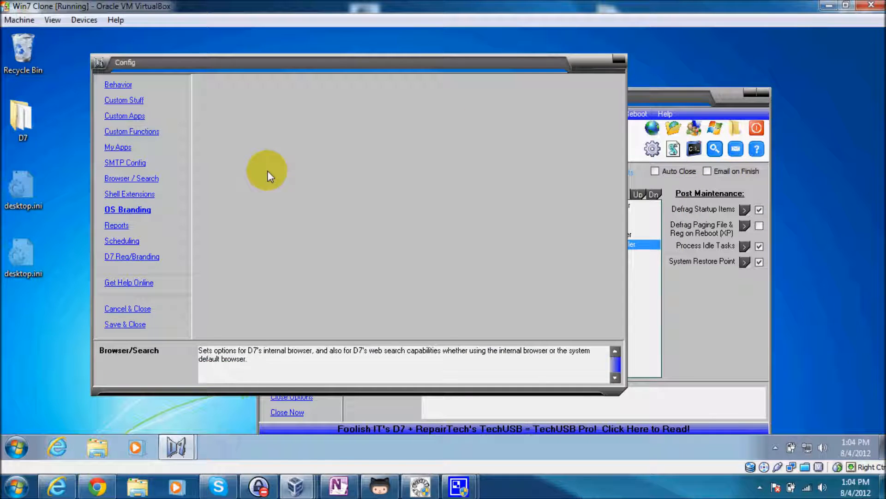
# - Open the Reports settings and read the description of Log All Actions Performed Within D7
pyautogui.click(117, 227)
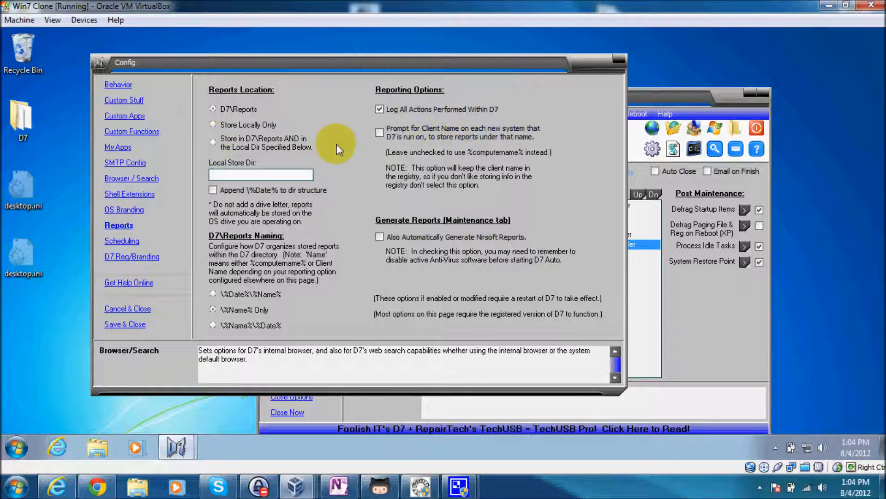
pyautogui.moveTo(297, 62); pyautogui.dragTo(257, 51)
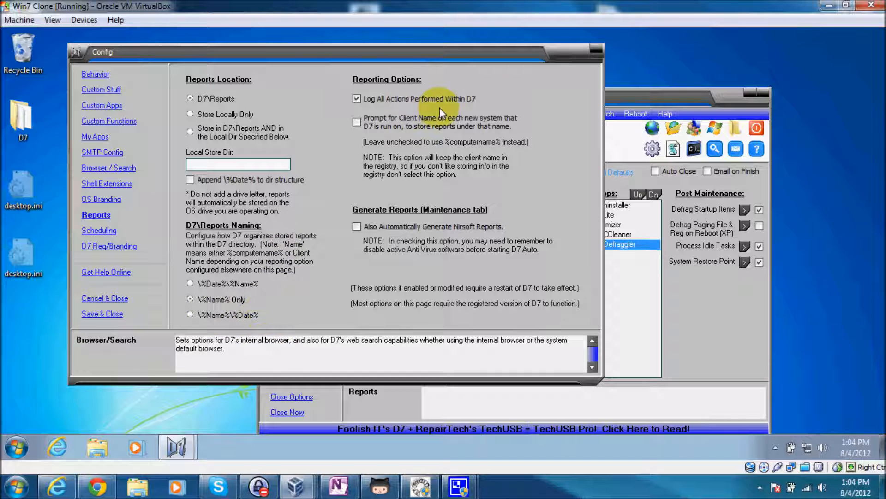
pyautogui.moveTo(384, 101)
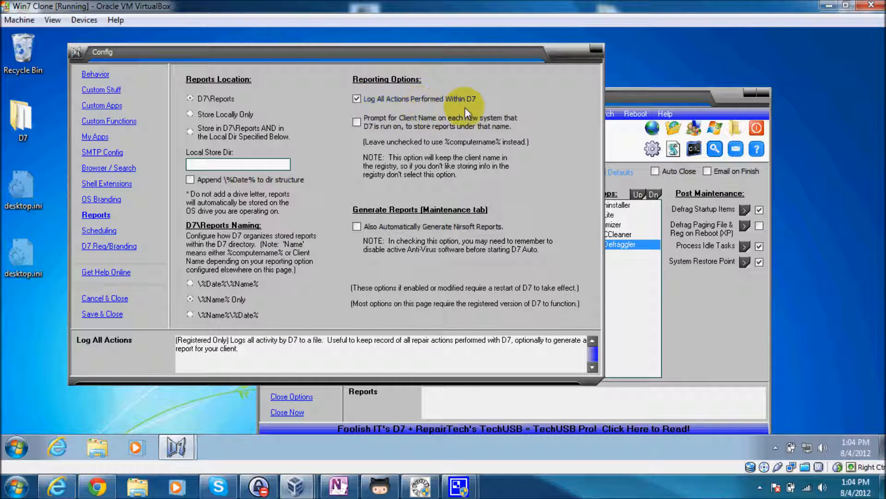
# - Open the Reports window from the main D7 window and display ActivityLog.txt from the Info Reports
pyautogui.click(618, 92)
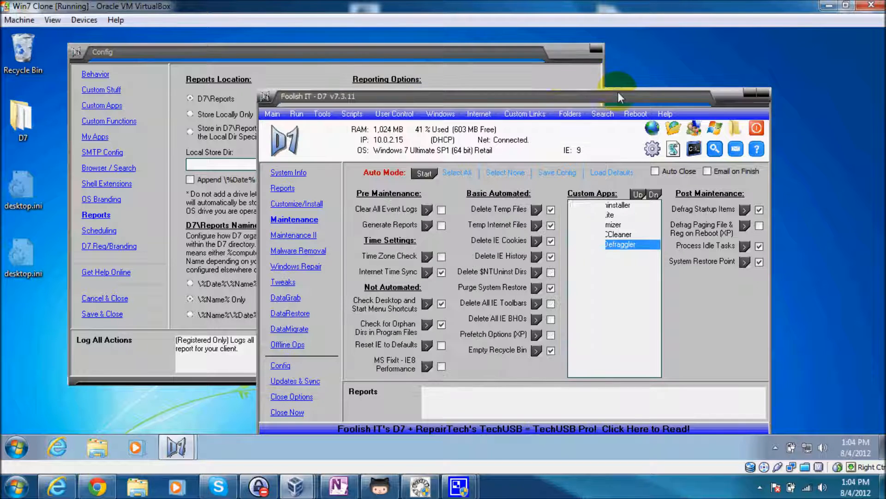
pyautogui.click(288, 185)
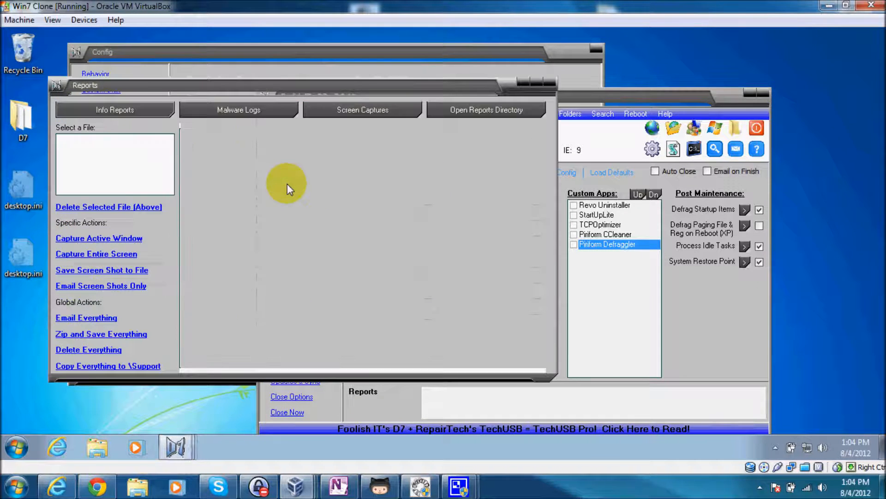
pyautogui.click(97, 109)
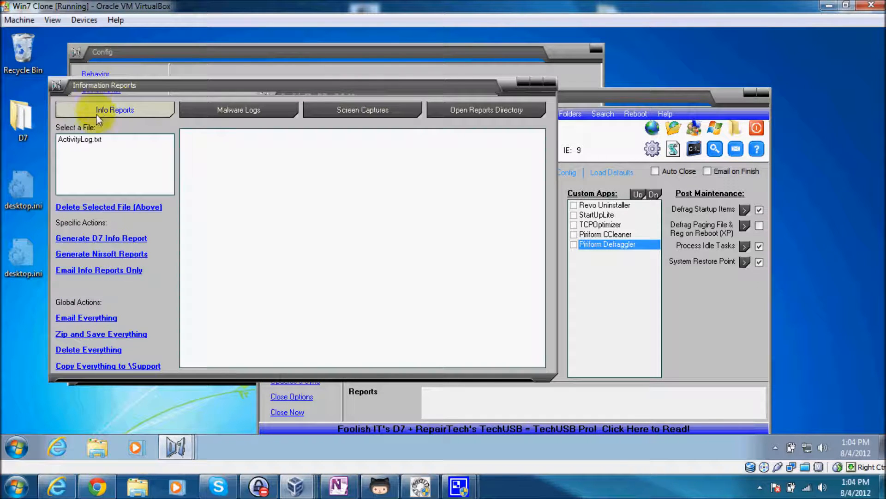
pyautogui.click(95, 140)
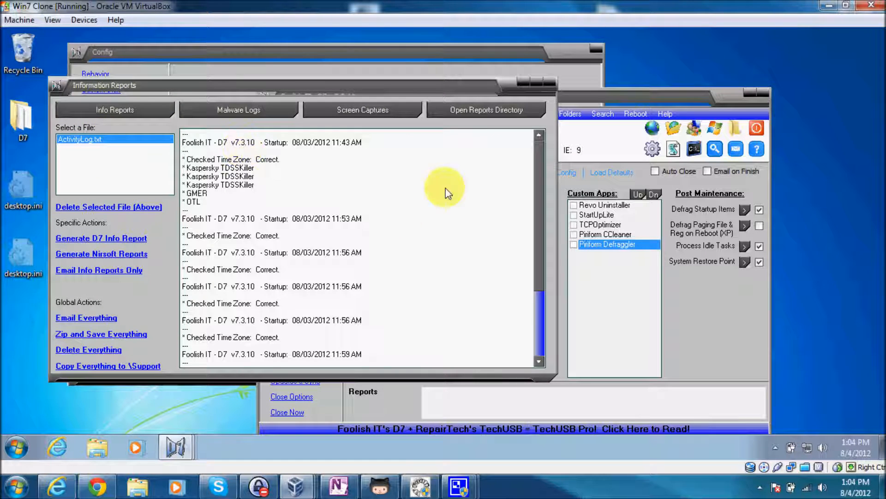
pyautogui.moveTo(535, 172)
pyautogui.mouseDown()
pyautogui.moveTo(533, 256)
pyautogui.moveTo(527, 158)
pyautogui.mouseUp()
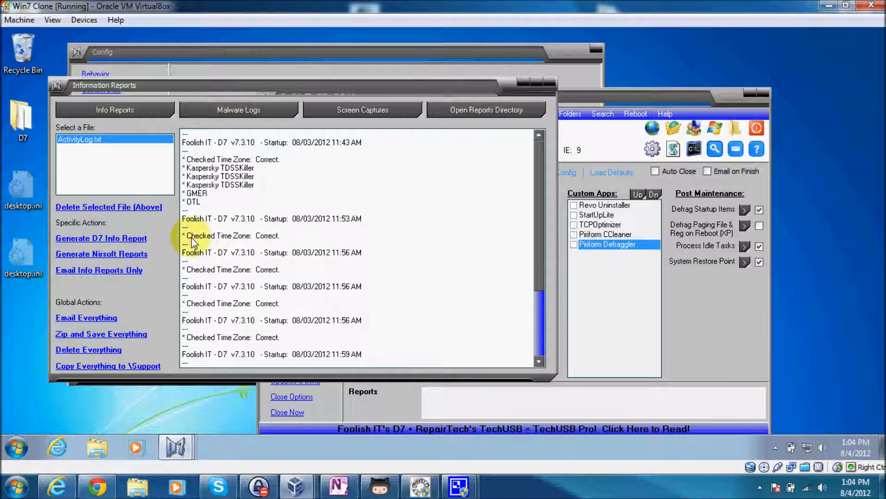
# - Examine the logged time zone check, Kaspersky TDSSKiller and OTL entries, close the report window, and return to the Reports settings
pyautogui.click(283, 238)
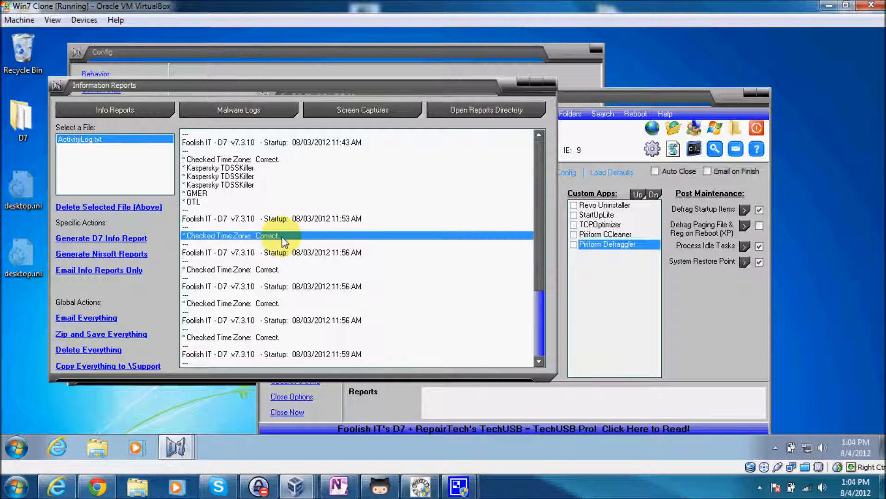
pyautogui.click(267, 163)
pyautogui.click(259, 177)
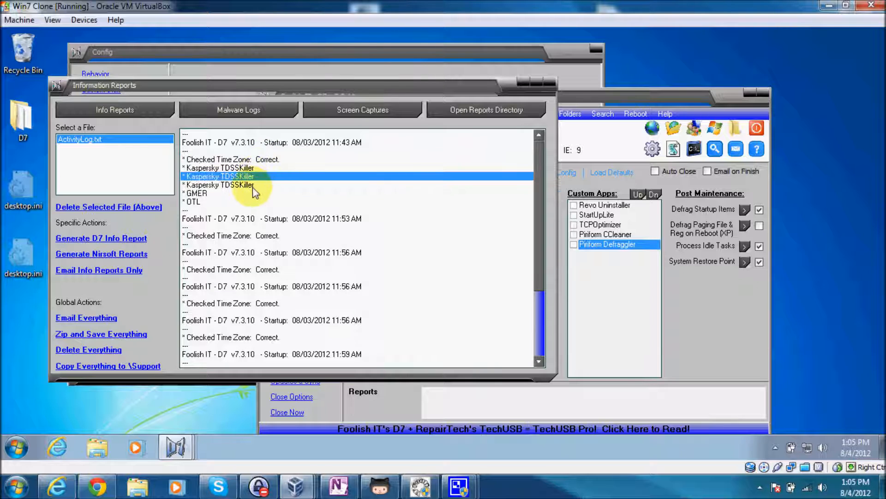
pyautogui.click(254, 187)
pyautogui.click(250, 201)
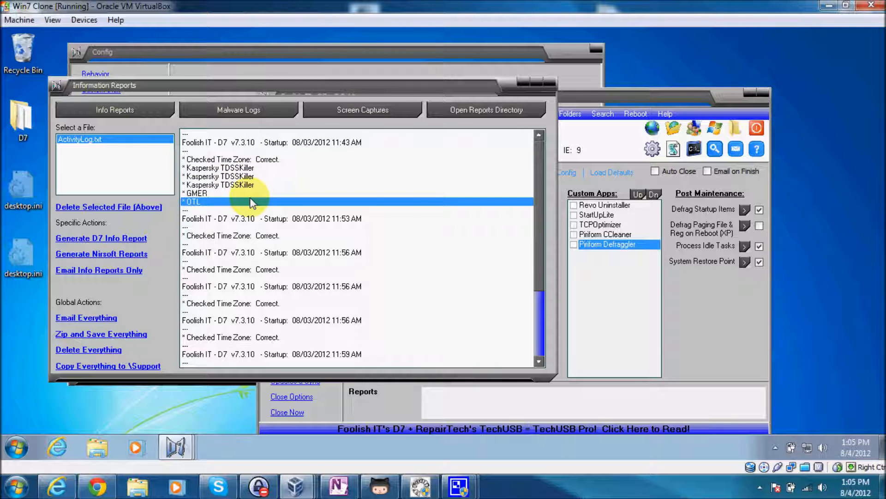
pyautogui.click(552, 83)
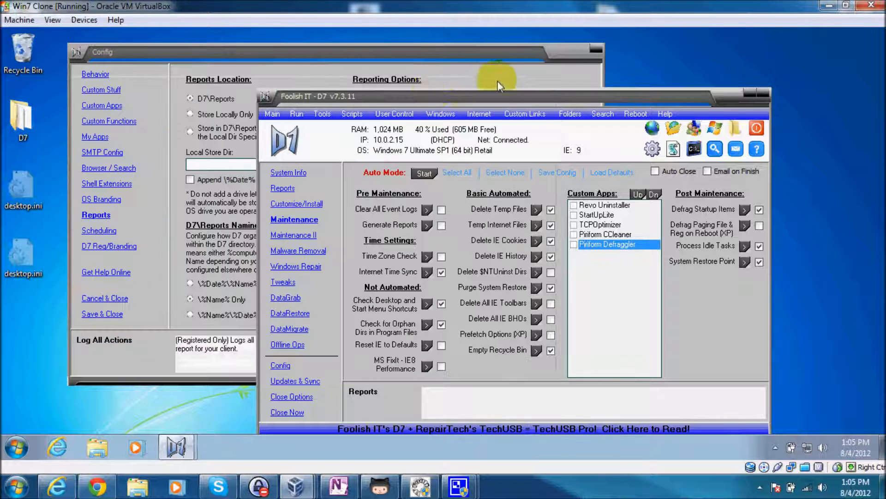
pyautogui.click(223, 51)
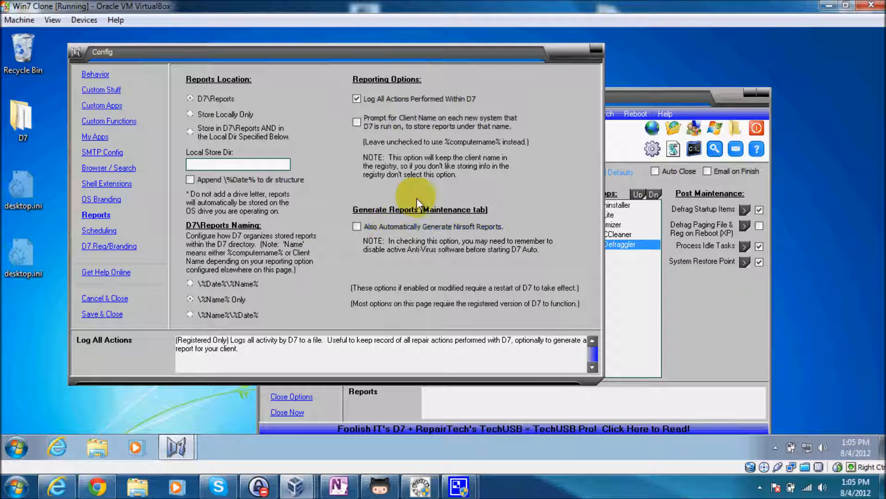
# - Switch Prompt for Client Name on and off again, and check Generate Reports on the Maintenance page before returning to the Reports settings
pyautogui.click(375, 118)
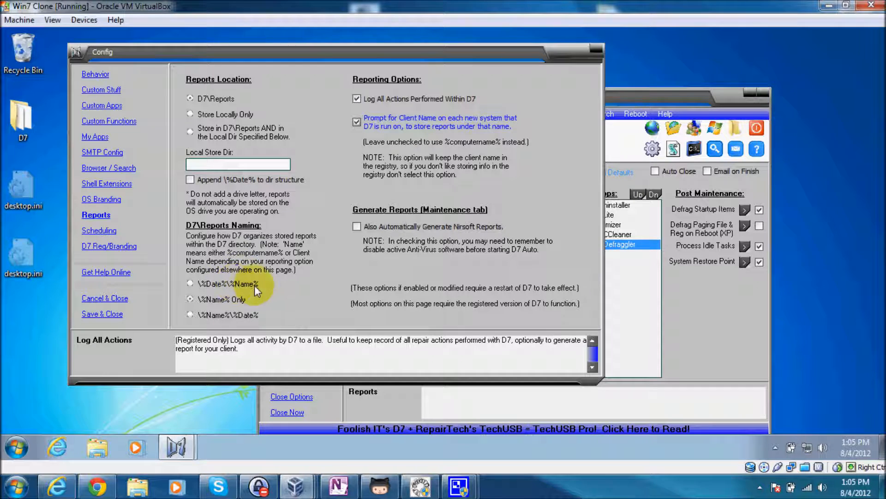
pyautogui.click(422, 117)
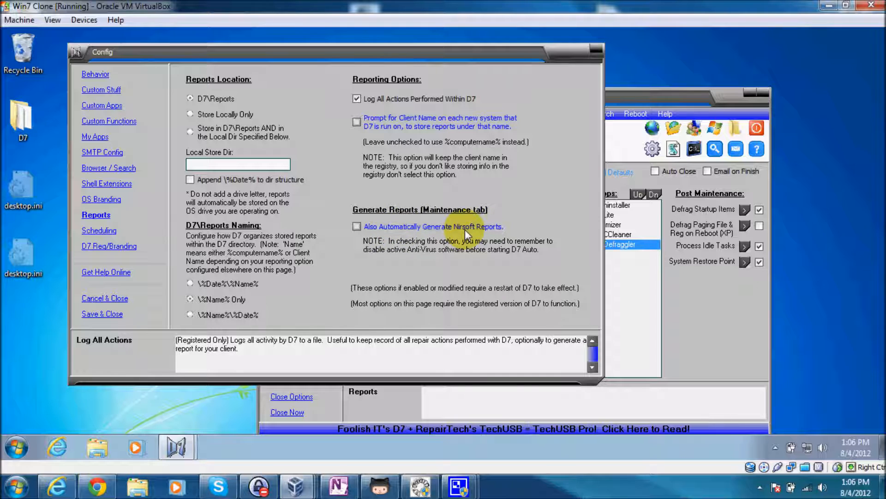
pyautogui.click(639, 90)
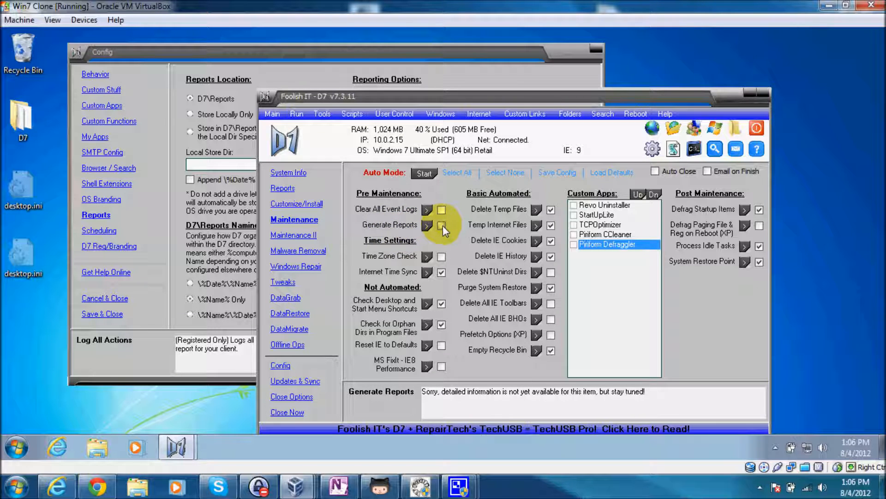
pyautogui.click(453, 49)
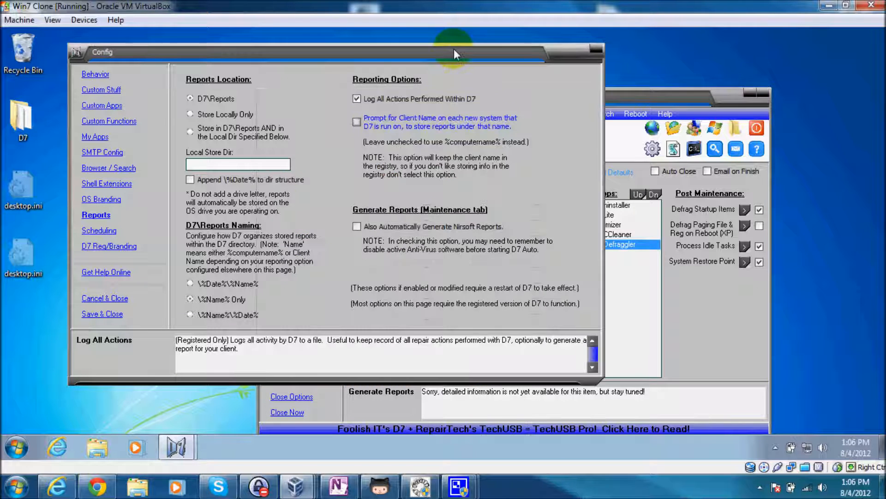
# - Open the Scheduling settings and view the available schedule frequencies, keeping Daily
pyautogui.click(115, 232)
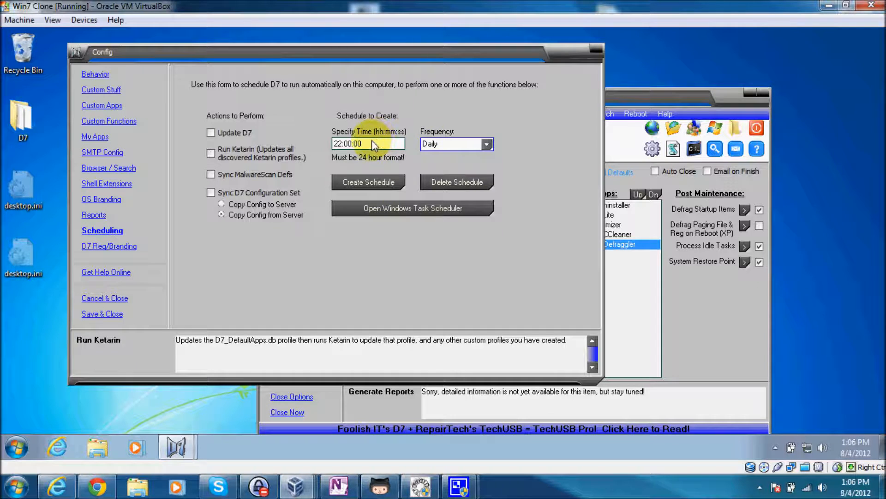
pyautogui.click(486, 144)
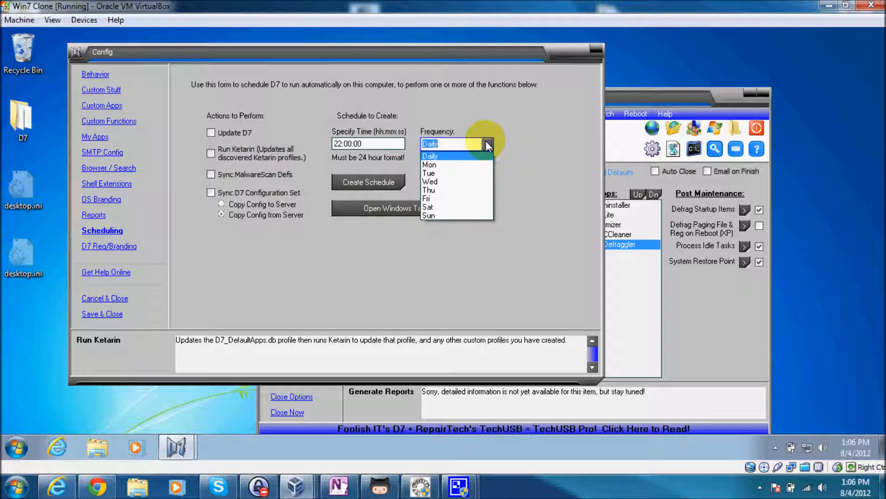
pyautogui.click(487, 145)
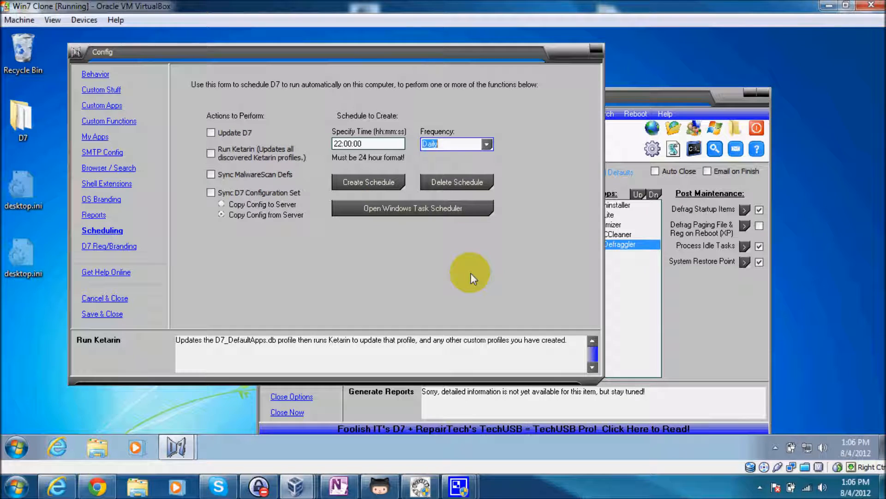
# - Review the Screen Lock options among the Custom Stuff settings and reposition the Config window
pyautogui.click(349, 237)
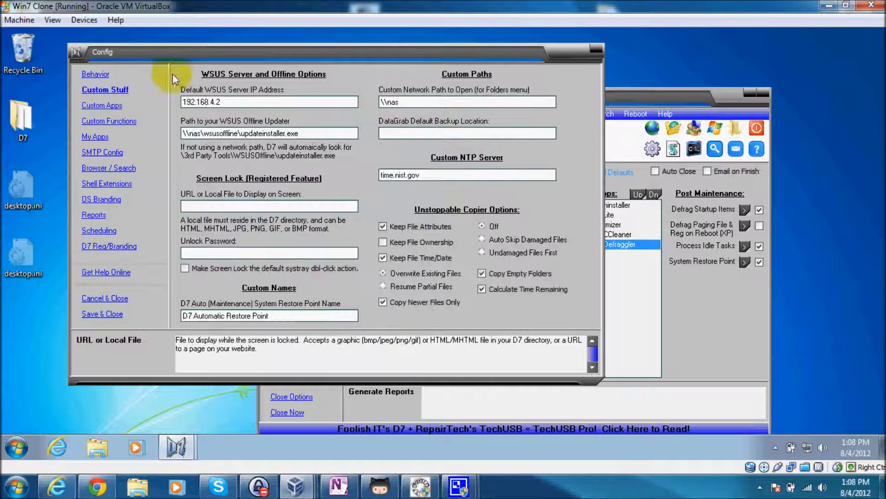
pyautogui.moveTo(159, 52); pyautogui.dragTo(209, 63)
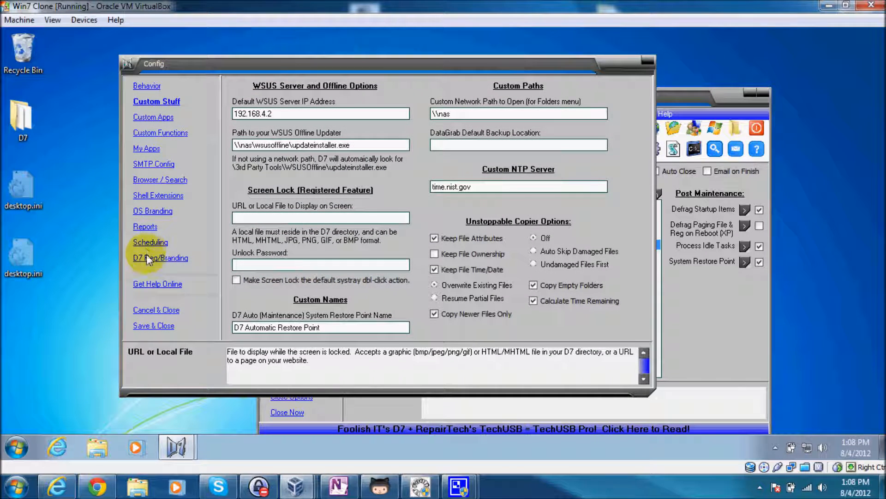
# - Open the online help for the Custom Stuff settings, accept the security alert, and bring the Config window back to the front
pyautogui.click(157, 284)
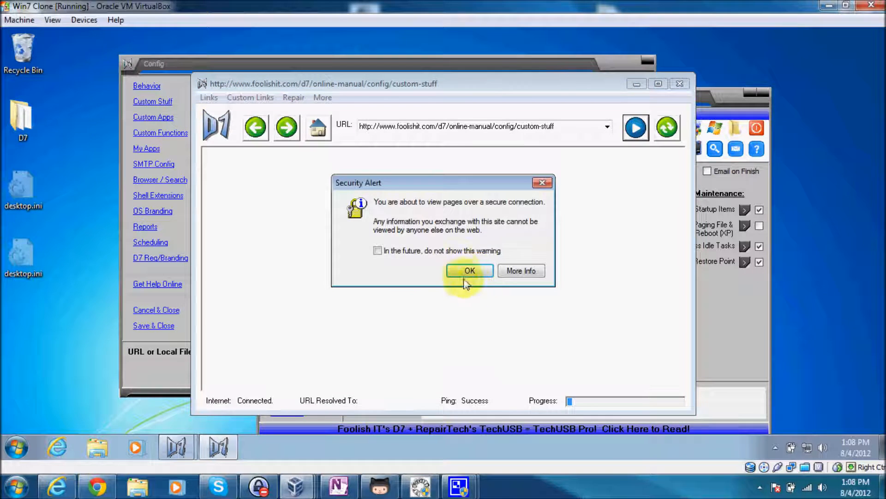
pyautogui.click(466, 271)
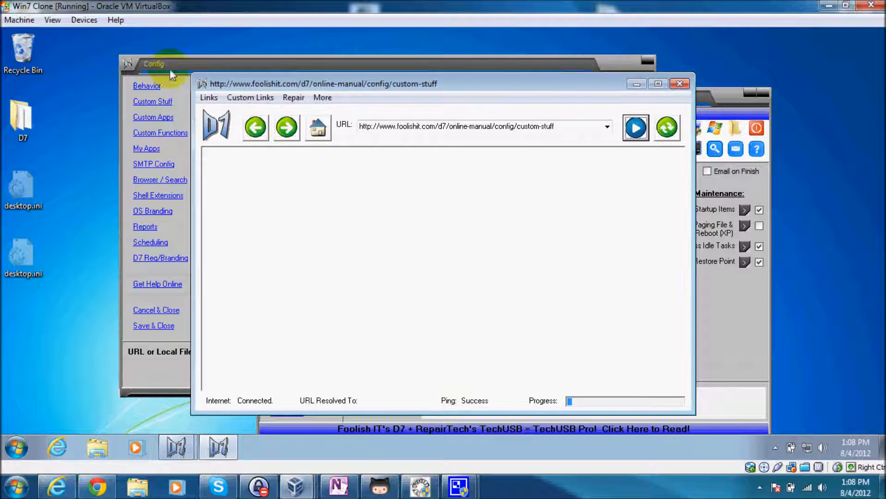
pyautogui.click(180, 62)
pyautogui.moveTo(240, 132)
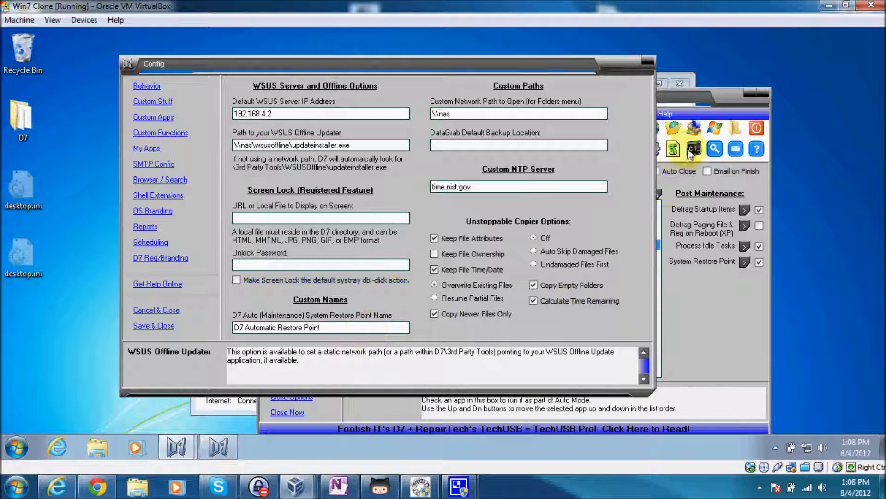
# - Maximize the online manual's Custom Stuff page, review its Config illustration, and close the help browser, keeping the virtual machine running
pyautogui.click(217, 447)
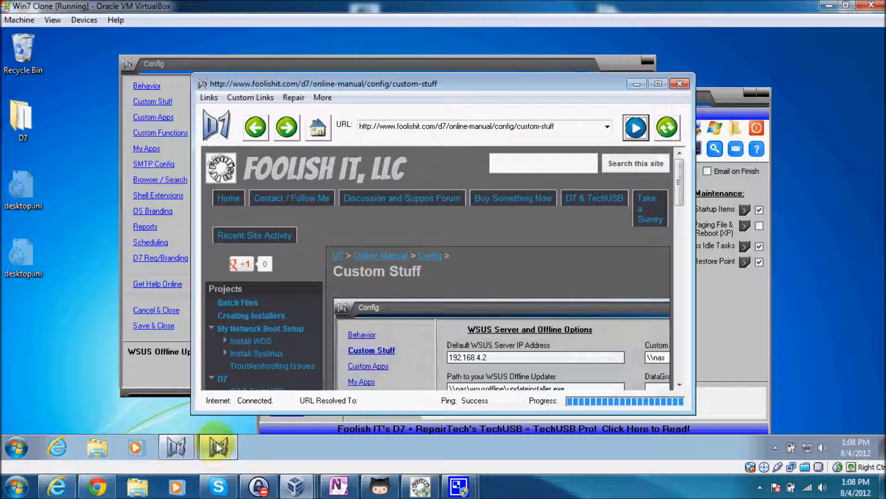
pyautogui.click(658, 84)
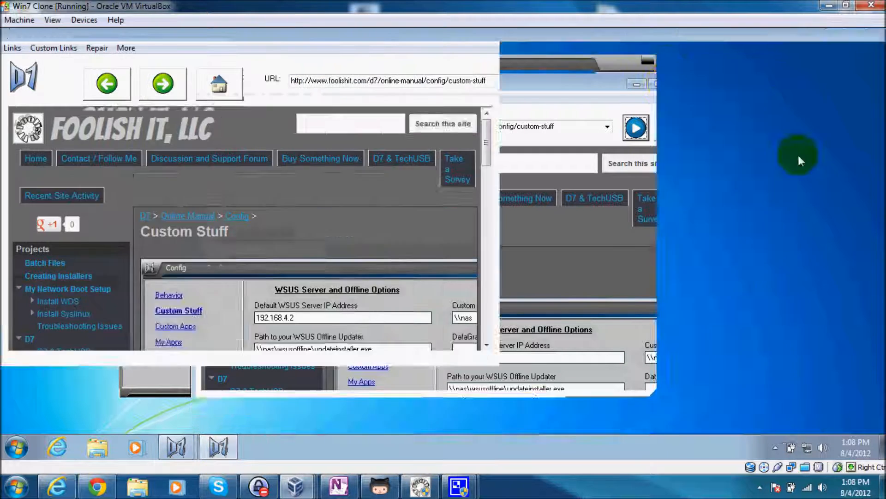
pyautogui.moveTo(873, 131); pyautogui.dragTo(880, 186)
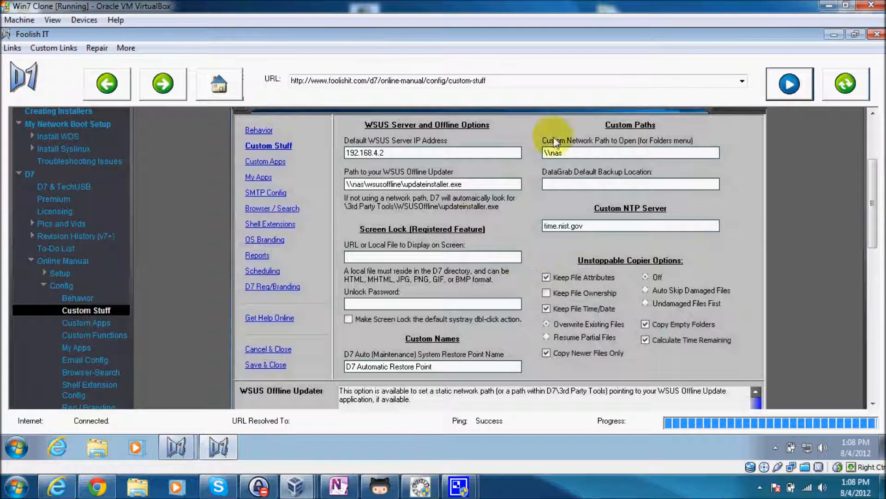
pyautogui.click(866, 6)
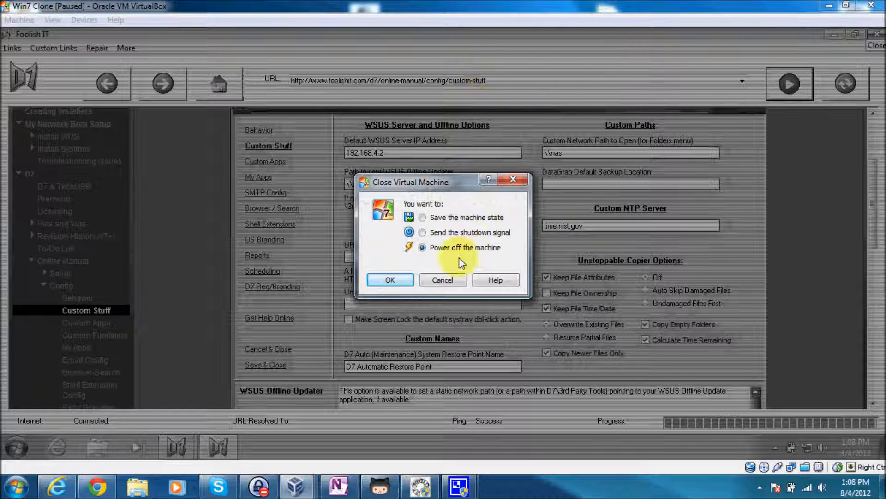
pyautogui.click(443, 280)
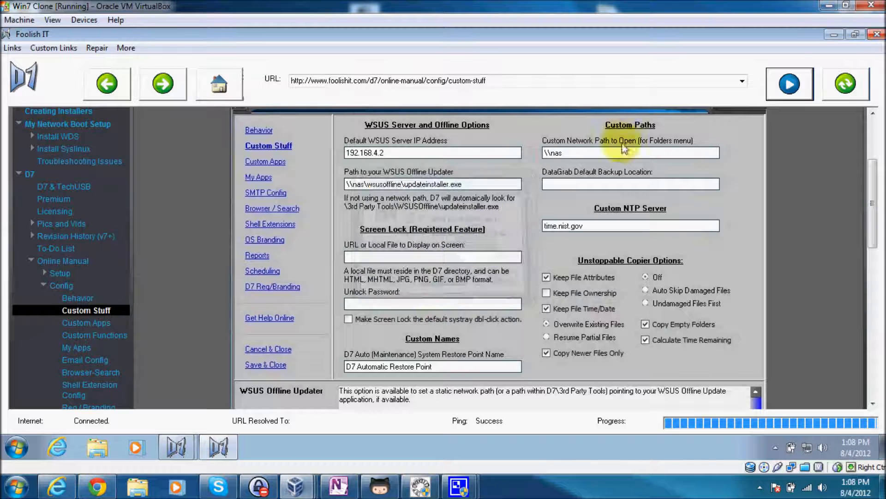
pyautogui.click(877, 35)
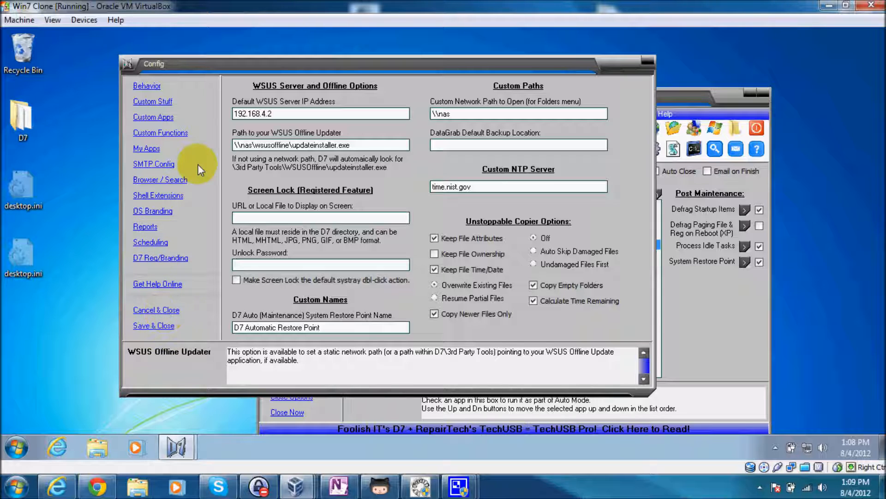
# - Review the WirelessKeyView entry in the Custom Apps settings, save and close the configuration, and reposition the D7 main window
pyautogui.click(153, 116)
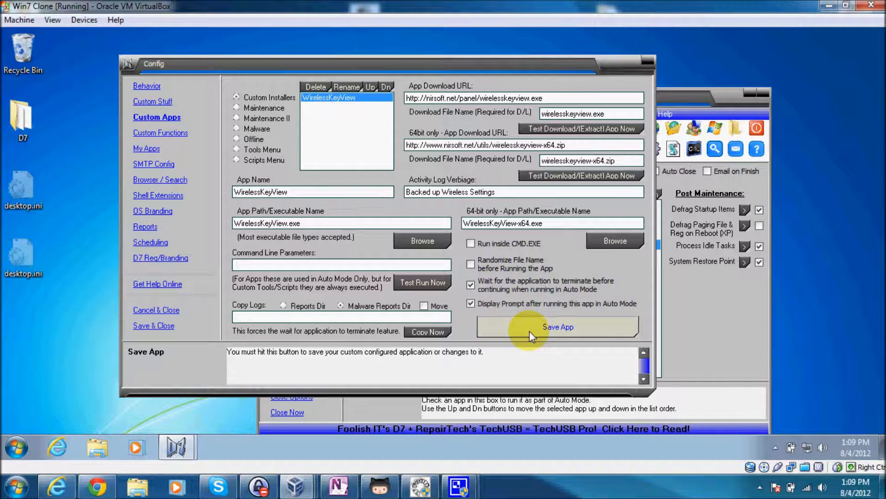
pyautogui.click(159, 324)
pyautogui.click(450, 253)
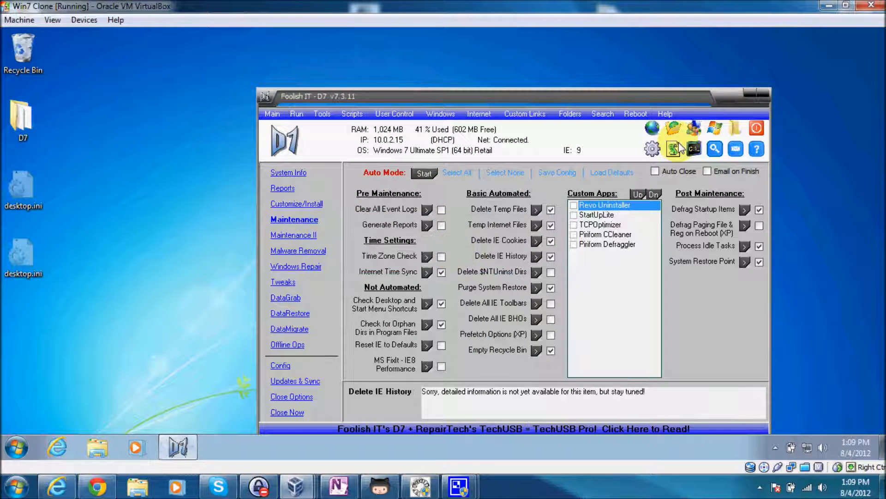
pyautogui.moveTo(375, 102); pyautogui.dragTo(306, 68)
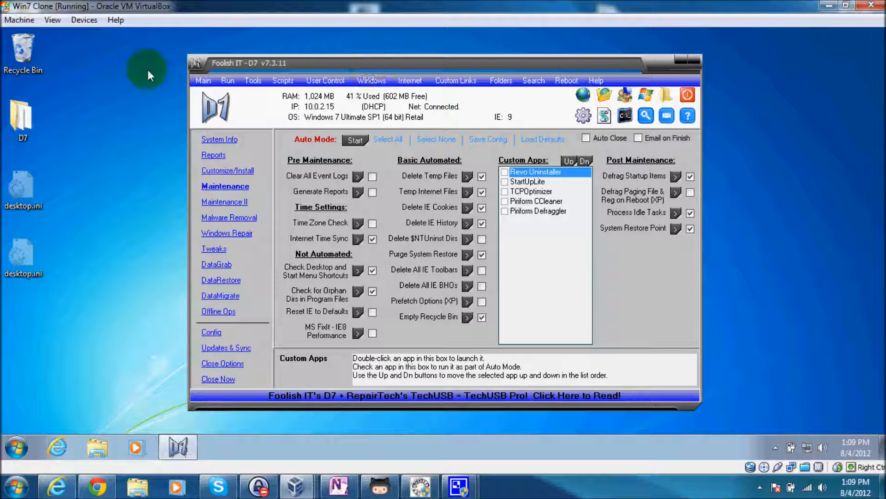
pyautogui.click(463, 489)
pyautogui.click(445, 434)
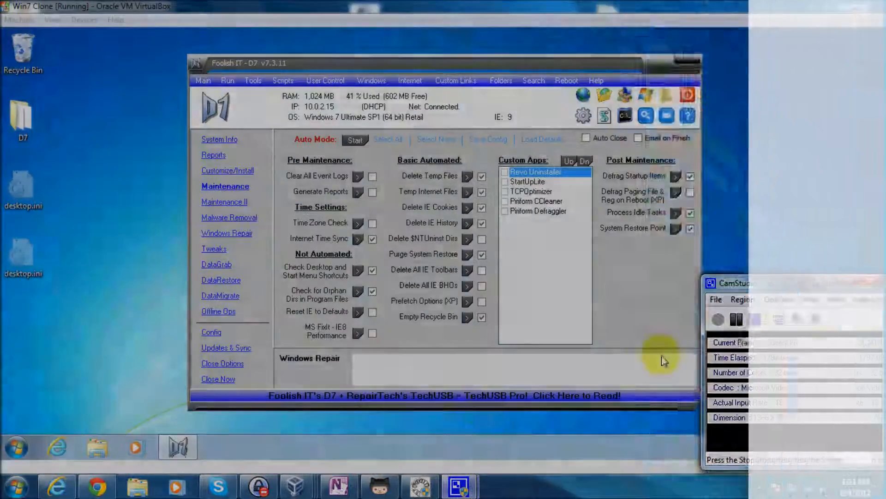